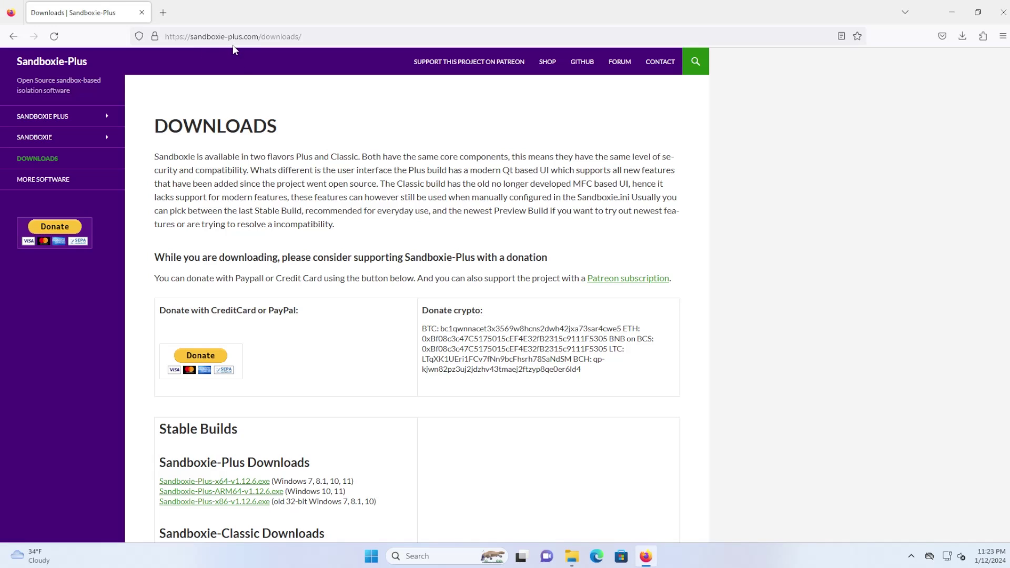
Reload the Sandboxie-Plus downloads page and scroll down to the Stable Builds list
{"action": "left_click", "coordinate": [46, 165]}
{"action": "scroll", "coordinate": [226, 294], "scroll_direction": "down", "scroll_amount": 2}
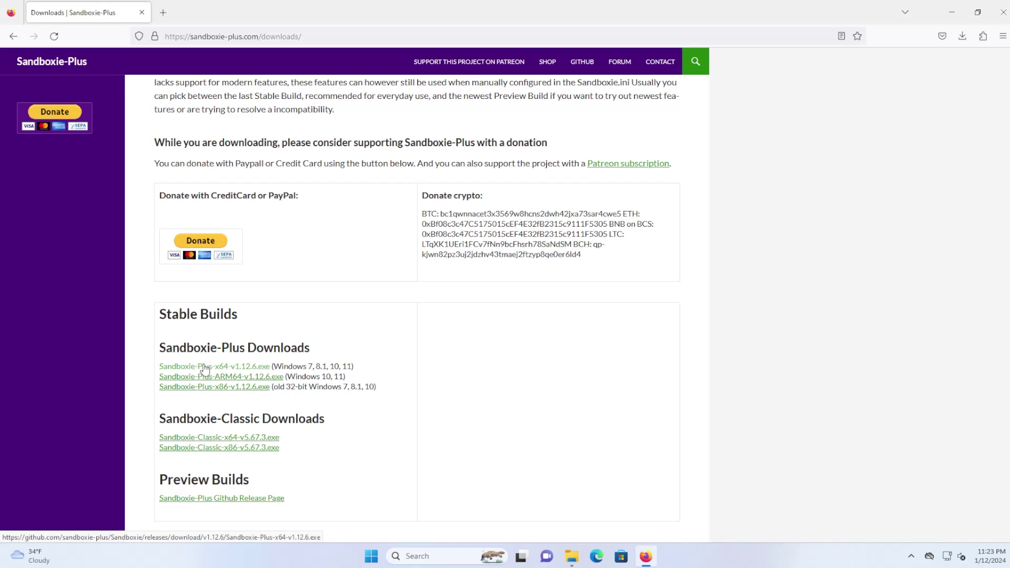
Install Sandboxie-Plus-x64-v1.12.6.exe, accepting the licence and keeping the default location and tasks
{"action": "left_click", "coordinate": [963, 37]}
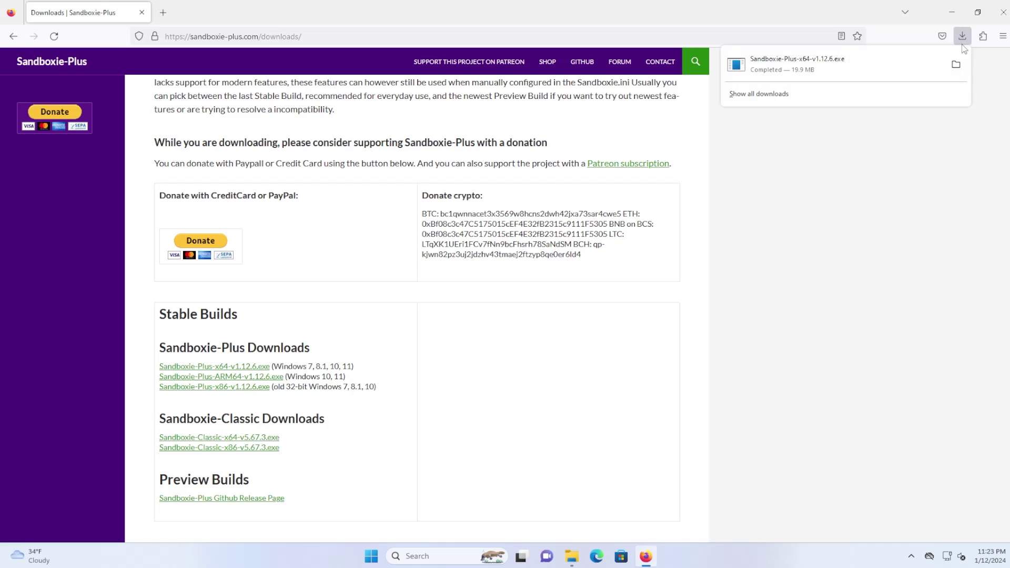
{"action": "left_click", "coordinate": [961, 62]}
{"action": "double_click", "coordinate": [415, 206]}
{"action": "left_click", "coordinate": [519, 305]}
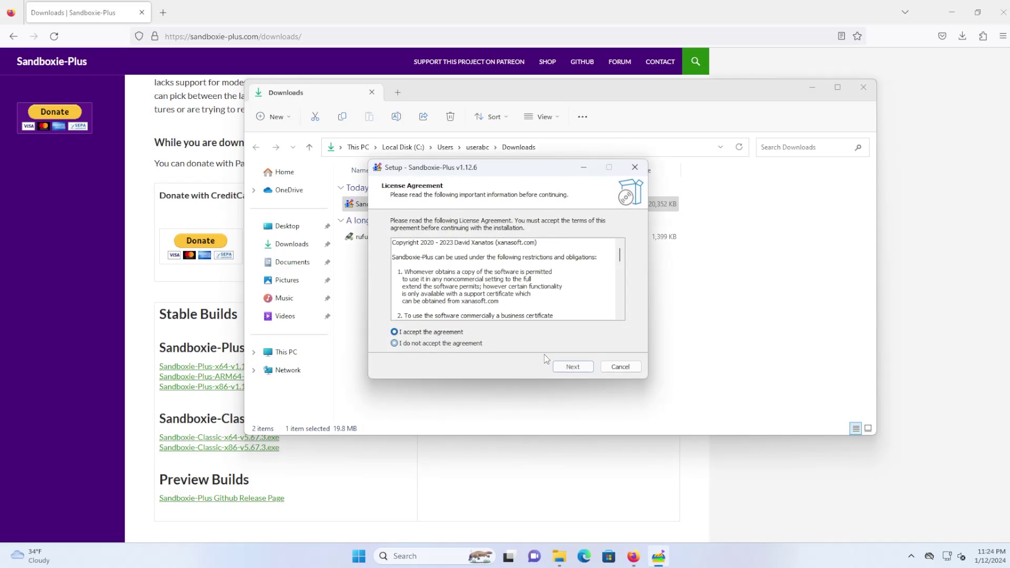
{"action": "left_click", "coordinate": [397, 329]}
{"action": "left_click", "coordinate": [572, 367]}
{"action": "left_click", "coordinate": [573, 367]}
{"action": "left_click", "coordinate": [570, 367]}
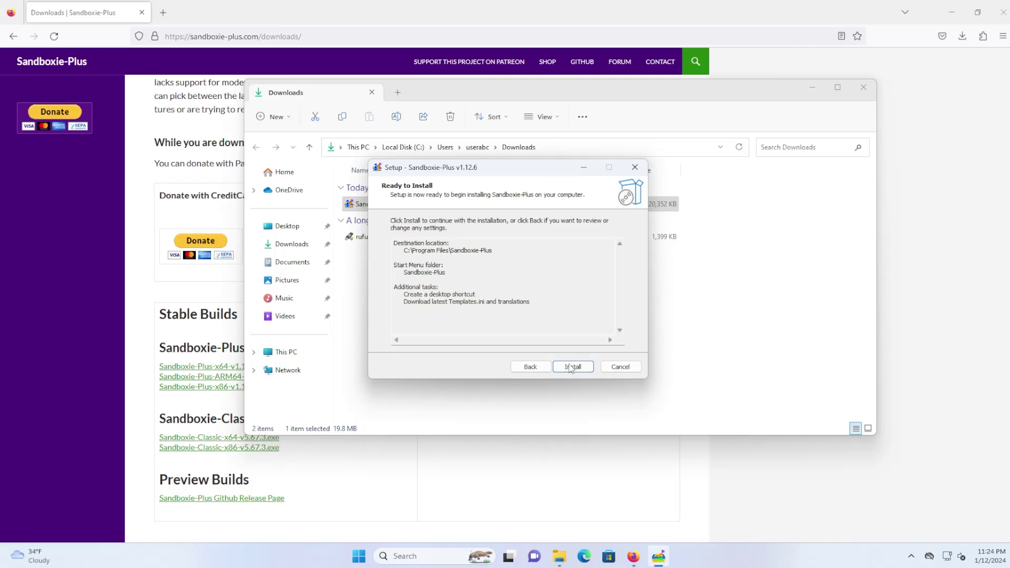
{"action": "left_click", "coordinate": [572, 367]}
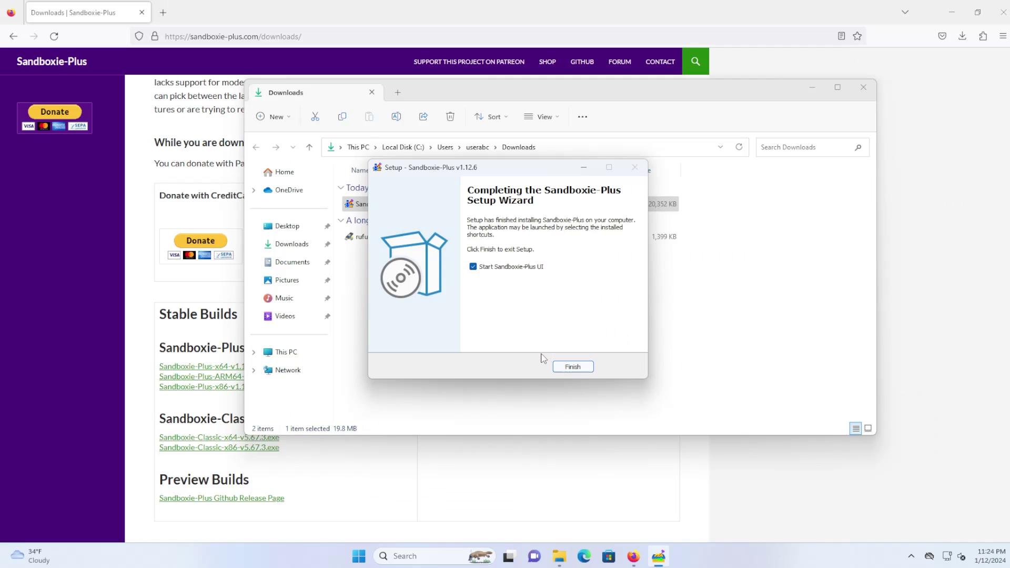
{"action": "left_click", "coordinate": [573, 367]}
Choose personal use in the Setup Wizard, keeping the advanced interface, shell integration and stable updates
{"action": "left_click", "coordinate": [525, 261]}
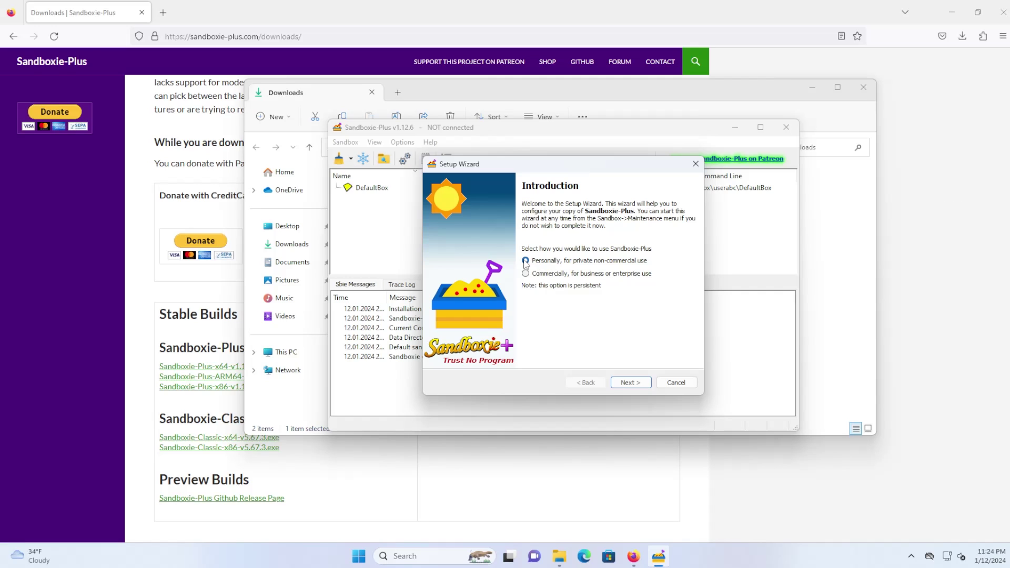
{"action": "left_click", "coordinate": [629, 383]}
{"action": "left_click", "coordinate": [630, 385]}
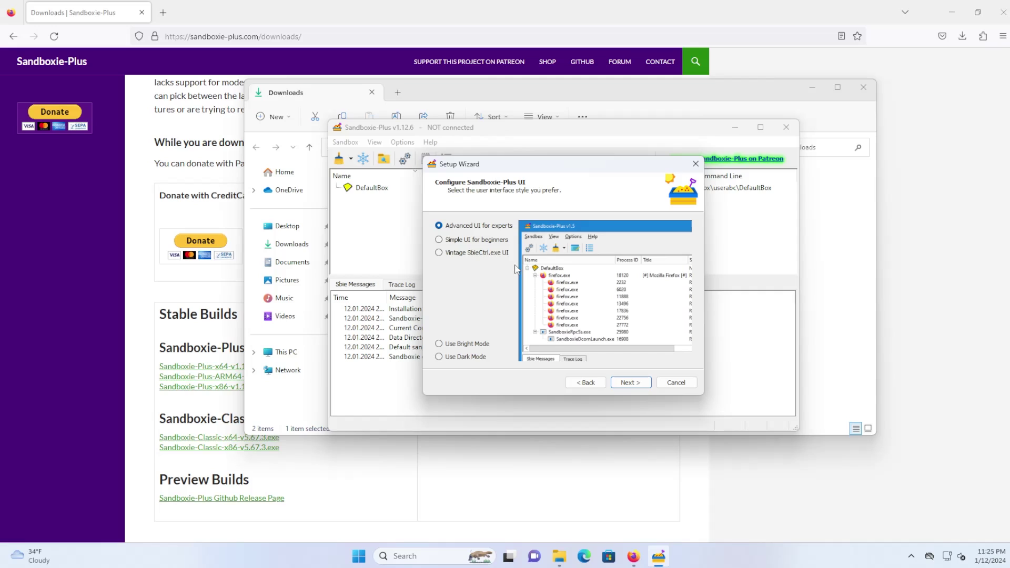
{"action": "left_click", "coordinate": [630, 383]}
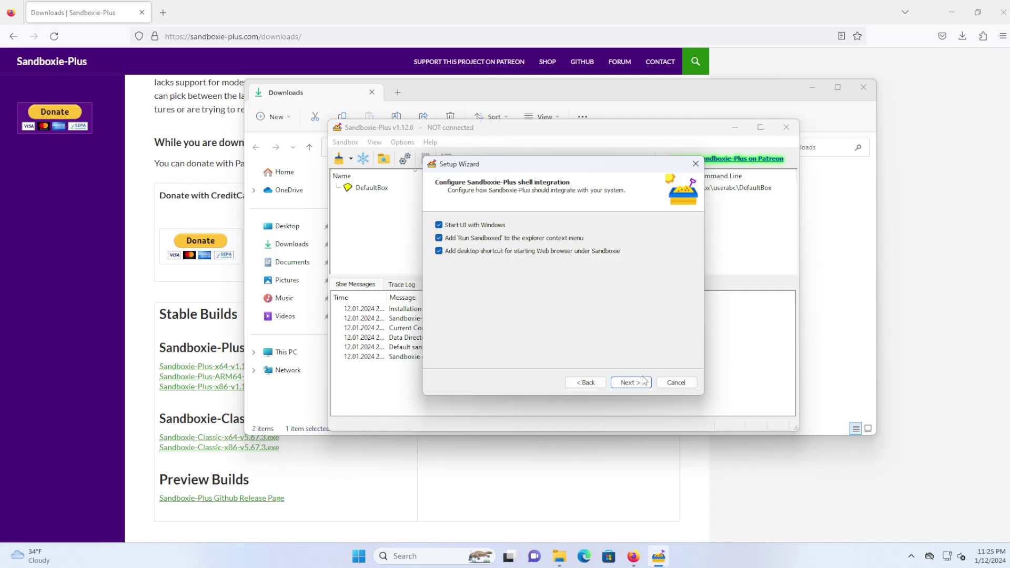
{"action": "left_click", "coordinate": [635, 384]}
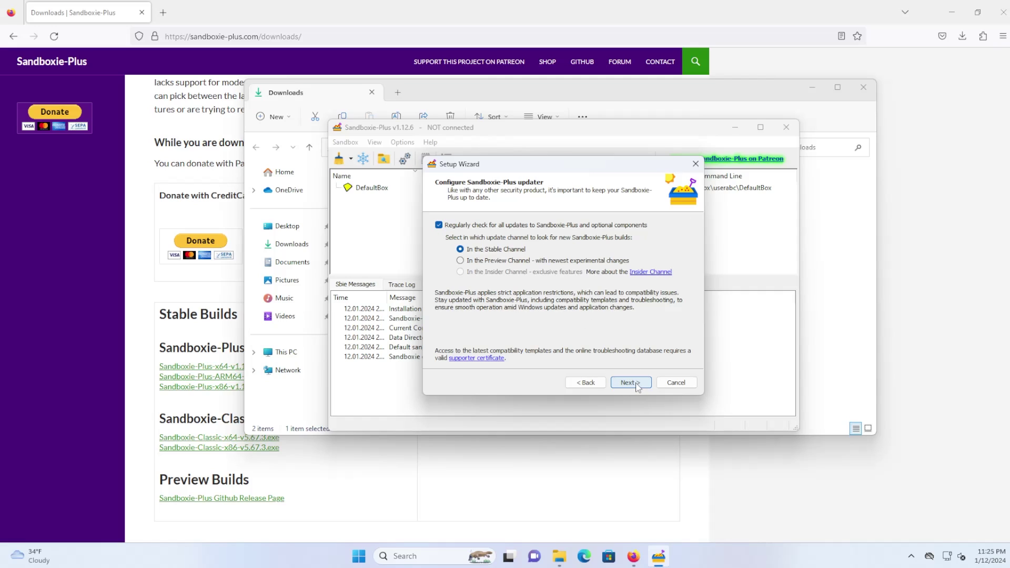
{"action": "left_click", "coordinate": [636, 384]}
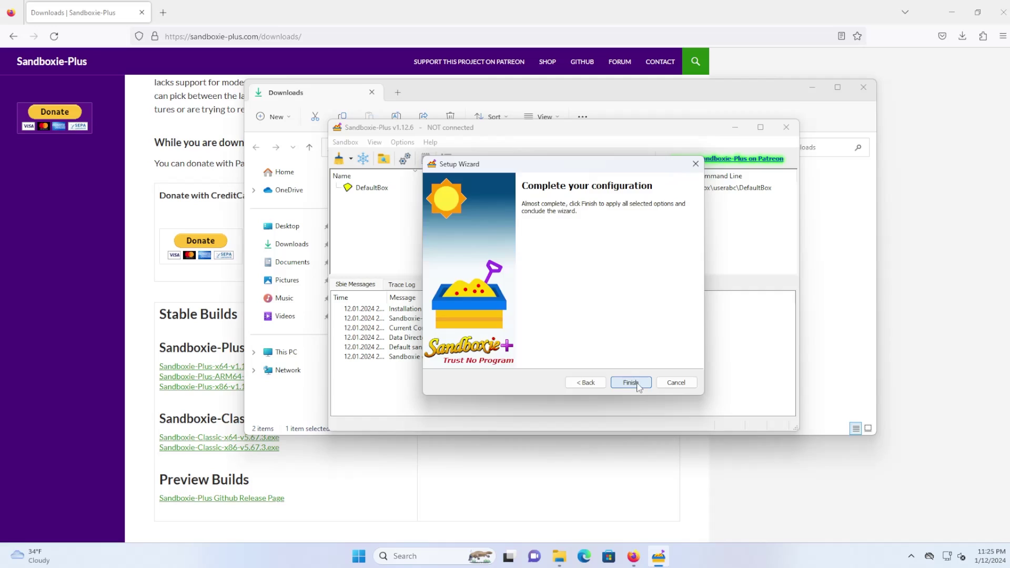
Finish the wizard and bring up DefaultBox's Run > Standard Applications list
{"action": "left_click", "coordinate": [637, 386]}
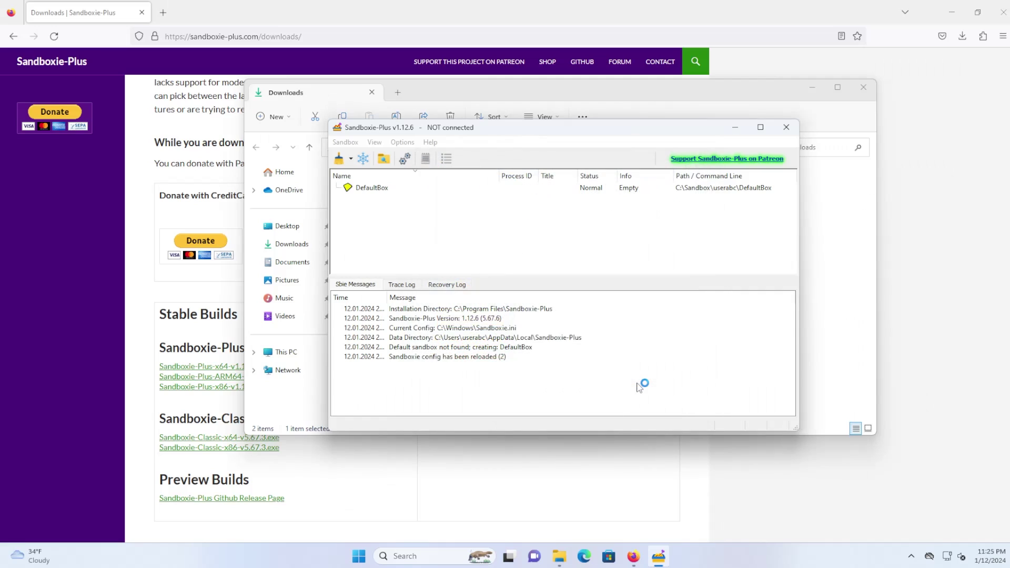
{"action": "left_click", "coordinate": [366, 192]}
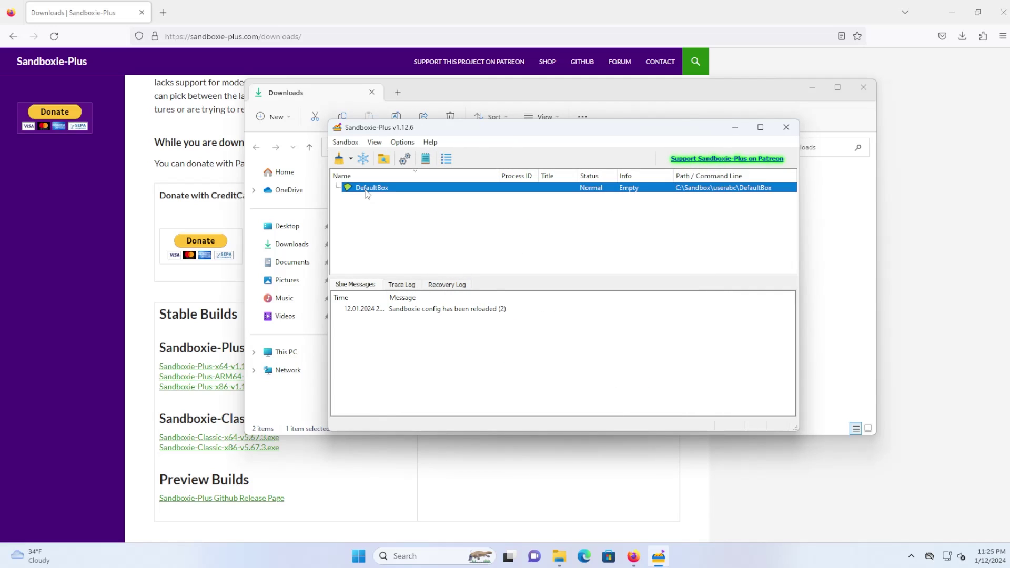
{"action": "right_click", "coordinate": [375, 189]}
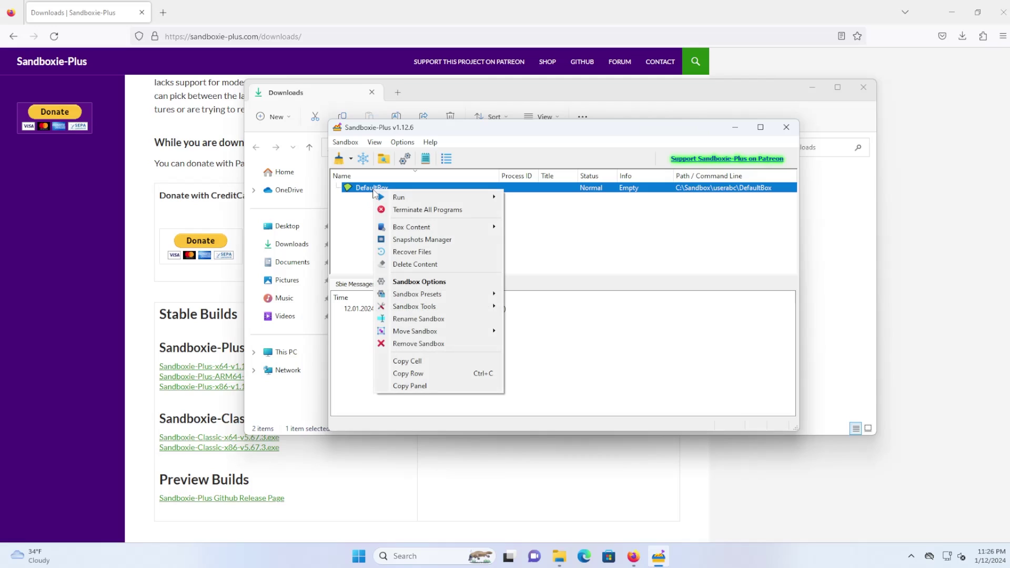
{"action": "mouse_move", "coordinate": [413, 199]}
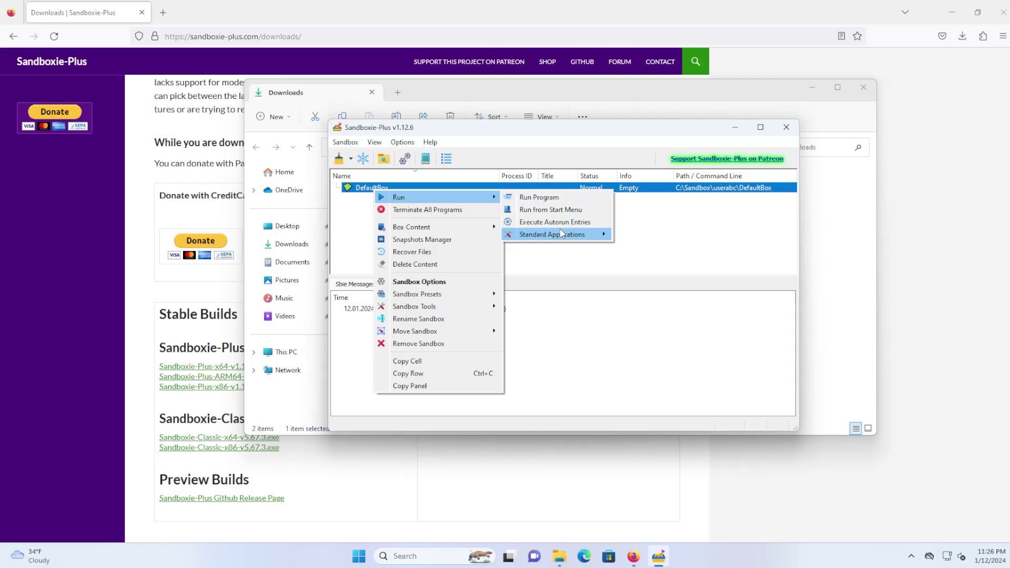
{"action": "left_click", "coordinate": [579, 239]}
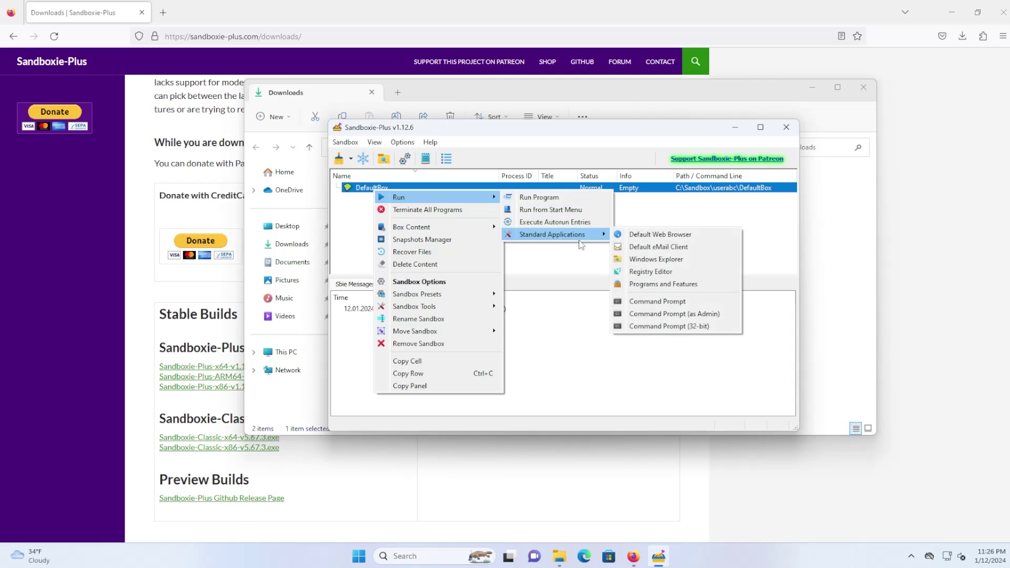
Launch the default web browser in DefaultBox and dismiss both firefox.exe update warnings
{"action": "left_click", "coordinate": [671, 235]}
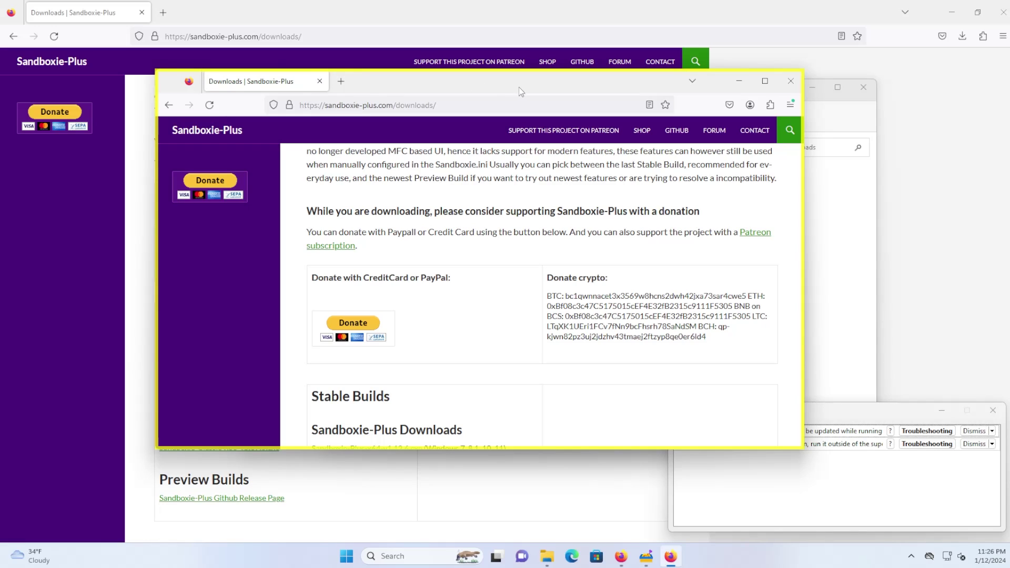
{"action": "left_click", "coordinate": [819, 412]}
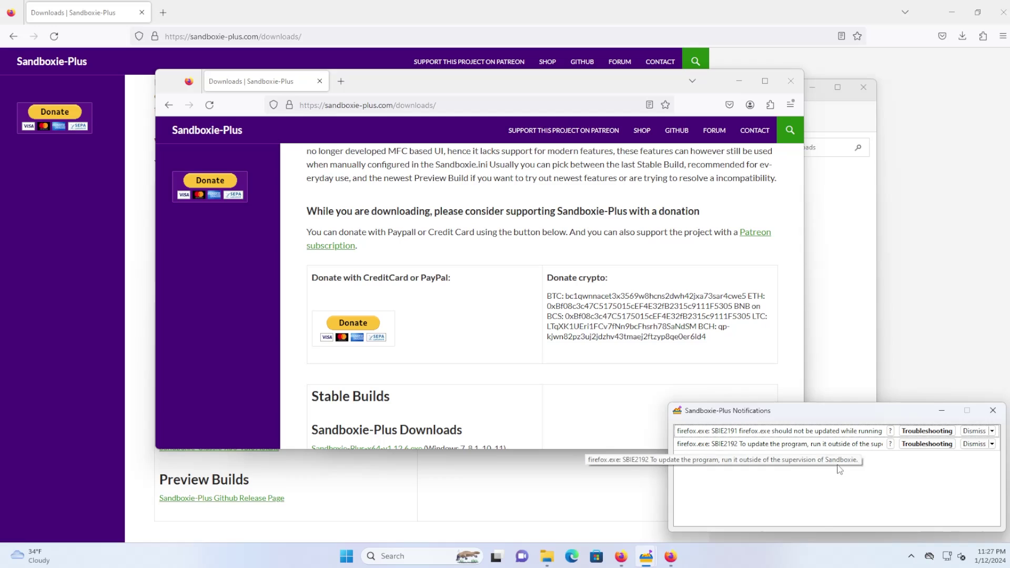
{"action": "left_click", "coordinate": [975, 444]}
{"action": "left_click", "coordinate": [974, 431]}
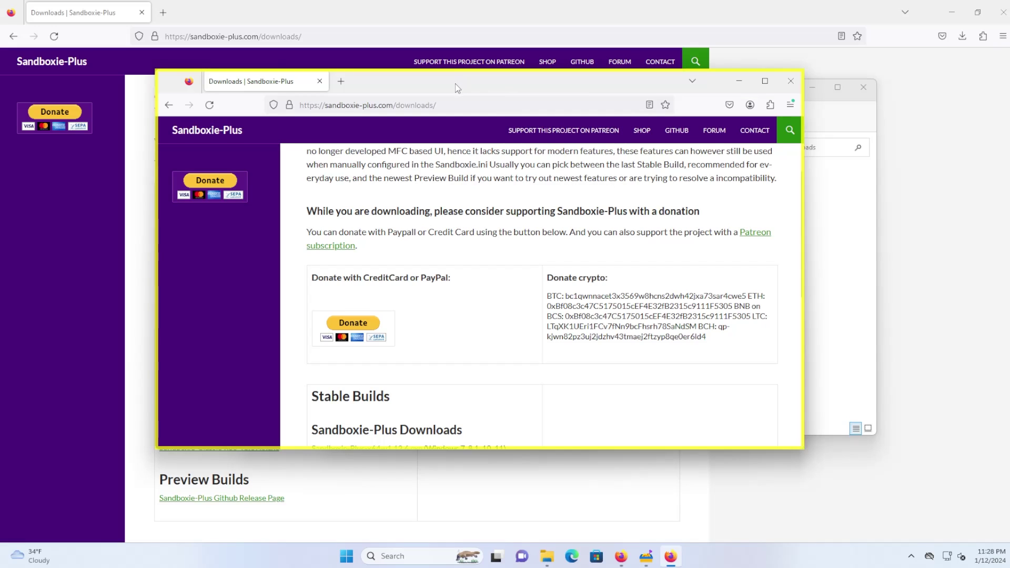
Search the web for 'ublock origin' in a new tab of the sandboxed Firefox
{"action": "left_click", "coordinate": [457, 105]}
{"action": "left_click", "coordinate": [342, 79]}
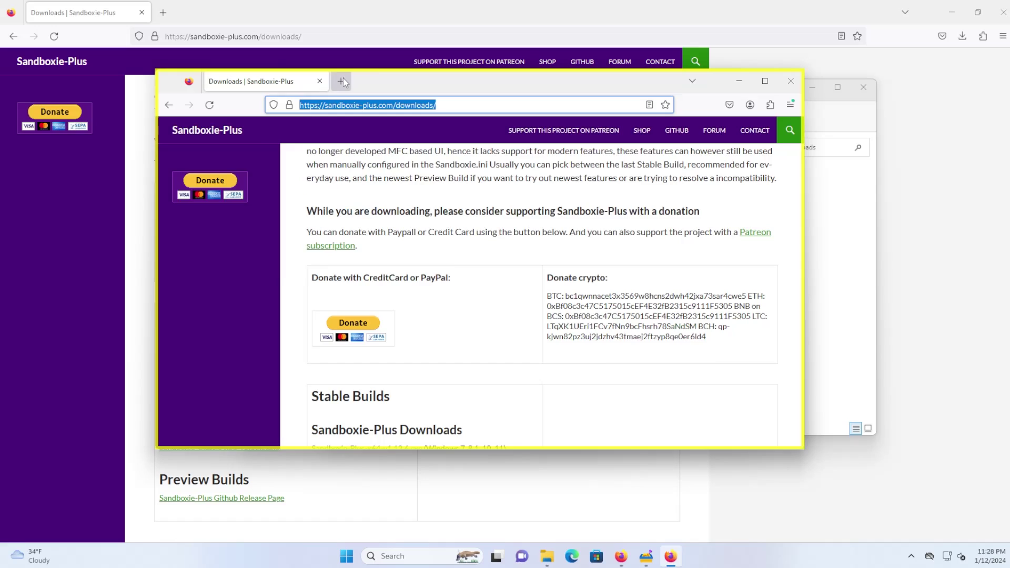
{"action": "type", "text": "u"}
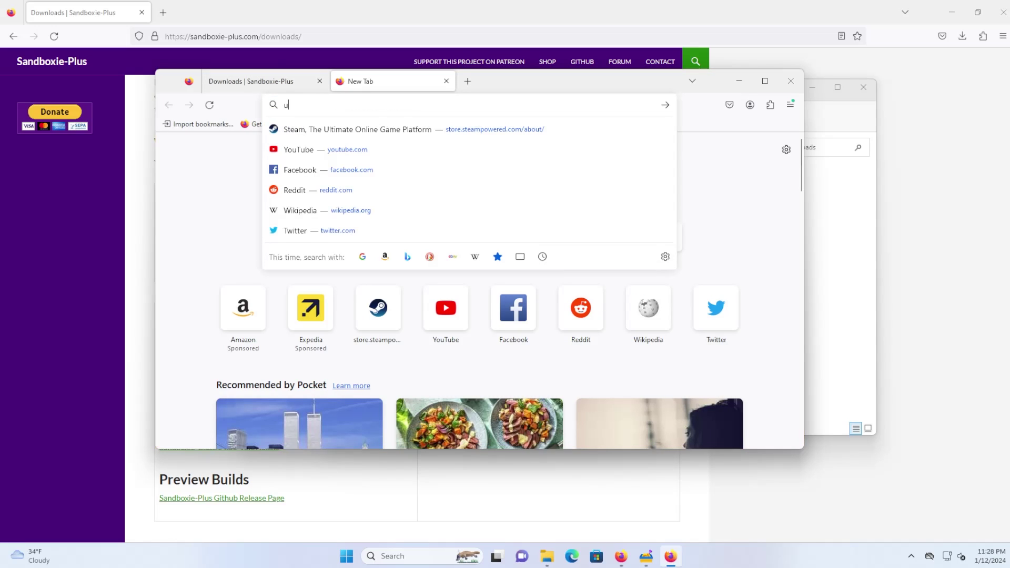
{"action": "type", "text": "block origin"}
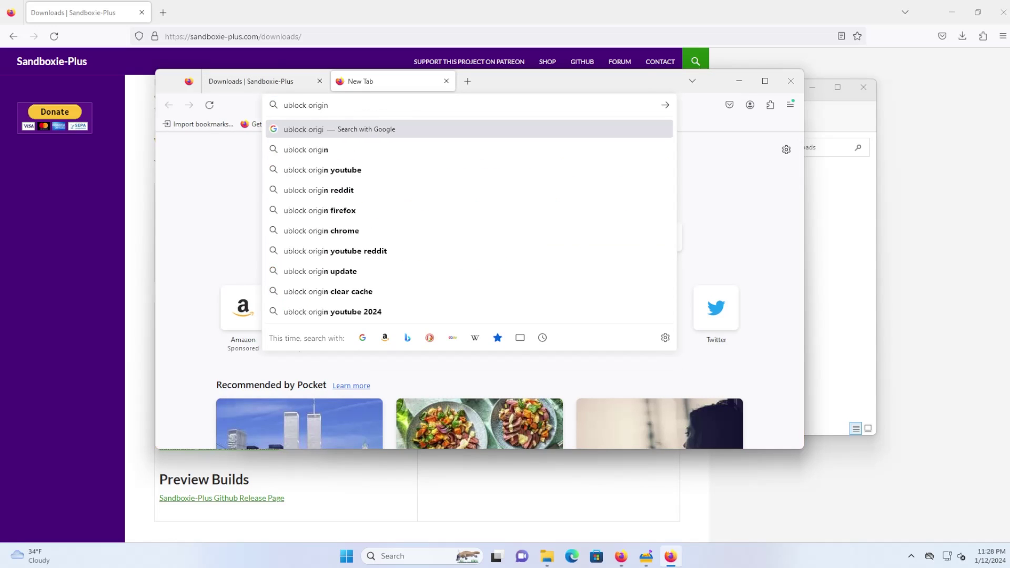
{"action": "key", "text": "Return"}
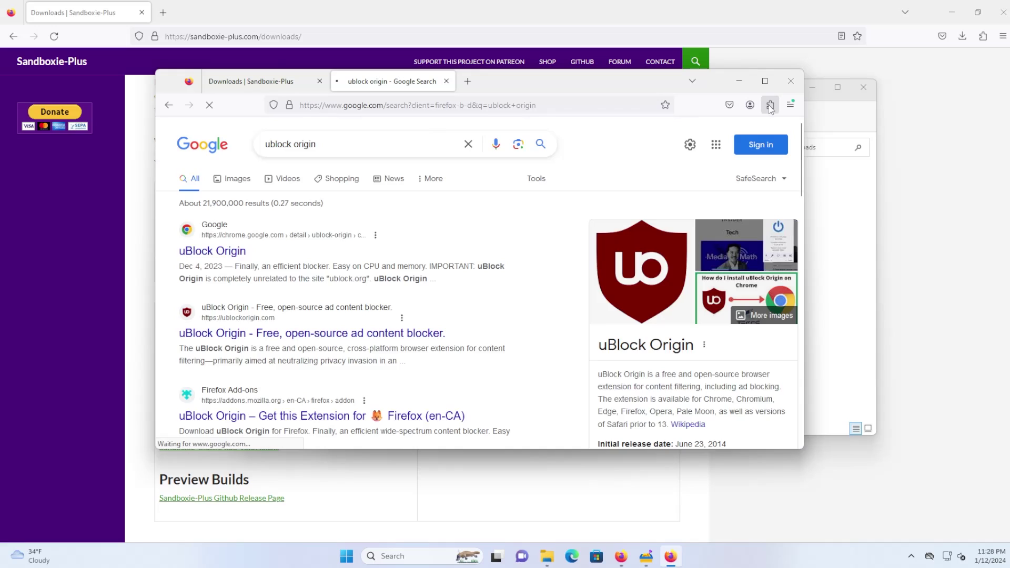
Check the installed extensions, then add uBlock Origin from its Firefox Add-ons page
{"action": "left_click", "coordinate": [770, 105]}
{"action": "left_click", "coordinate": [243, 197]}
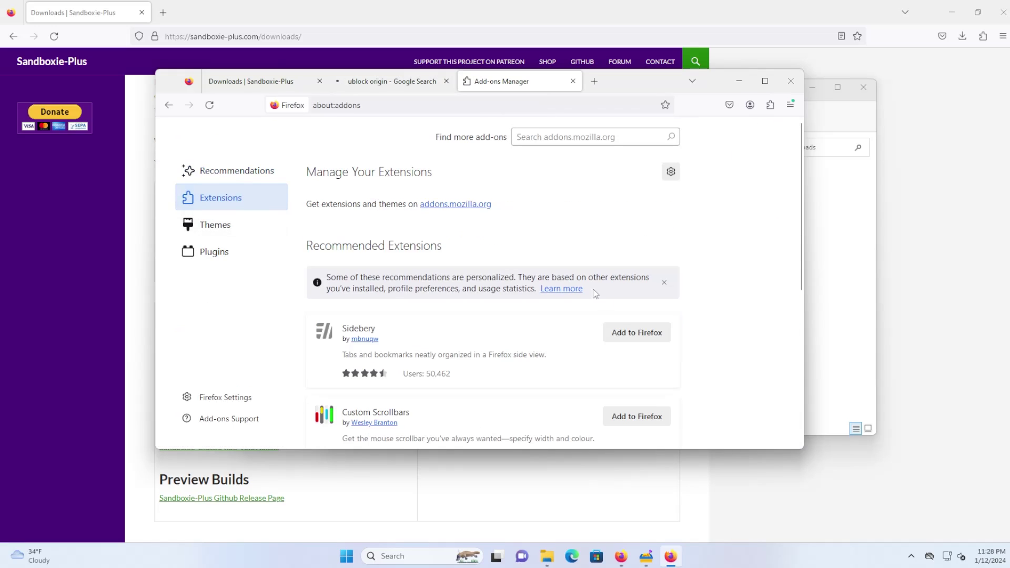
{"action": "scroll", "coordinate": [621, 311], "scroll_direction": "down", "scroll_amount": 5}
{"action": "scroll", "coordinate": [565, 326], "scroll_direction": "up", "scroll_amount": 5}
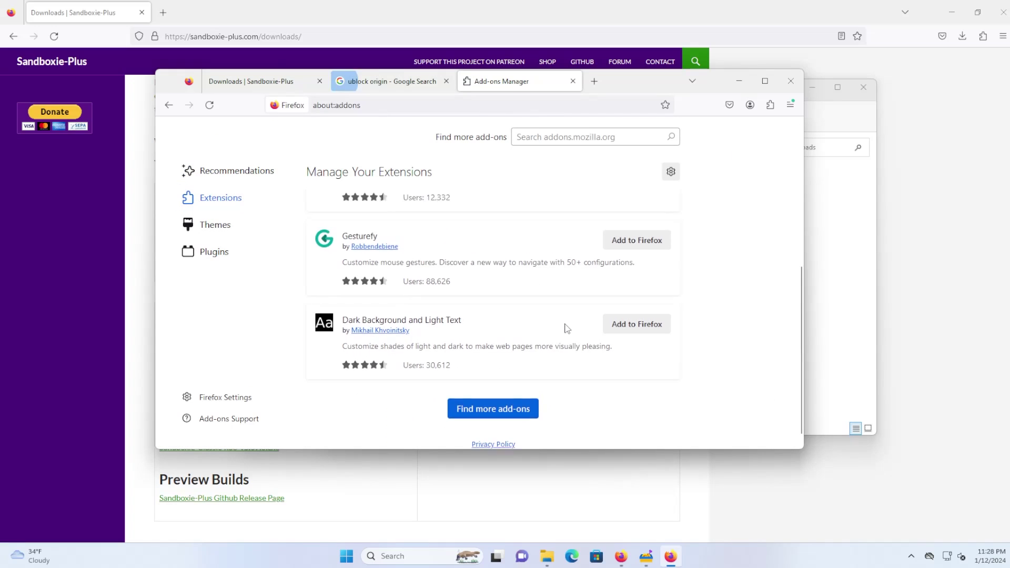
{"action": "left_click", "coordinate": [392, 81]}
{"action": "left_click", "coordinate": [495, 339]}
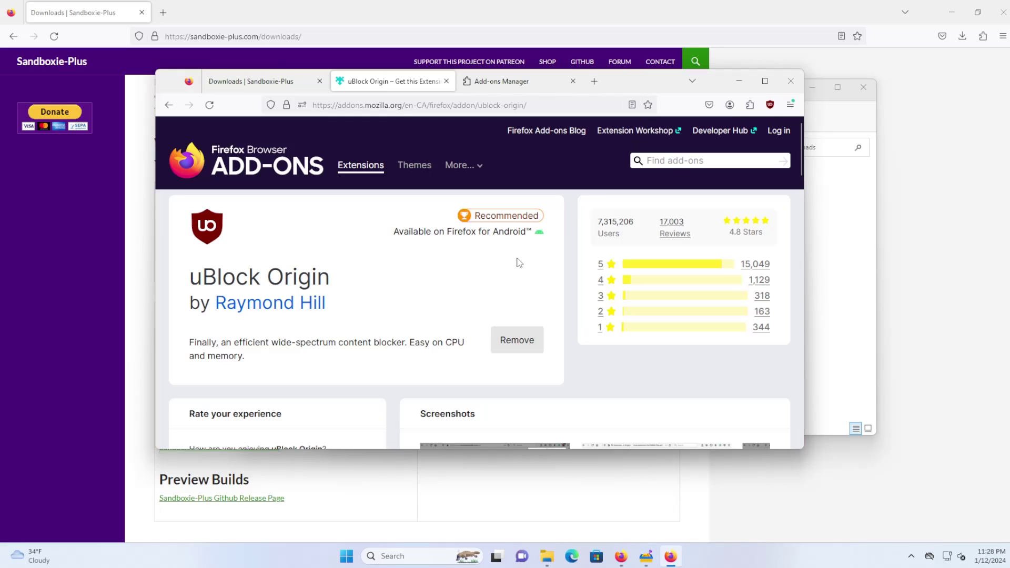
{"action": "left_click", "coordinate": [533, 10]}
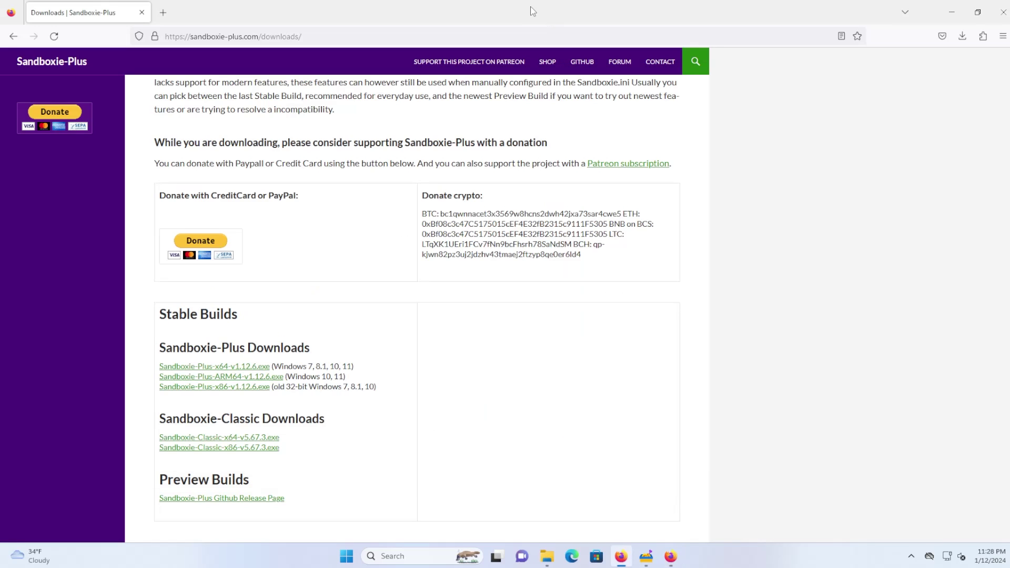
{"action": "left_click", "coordinate": [1003, 12]}
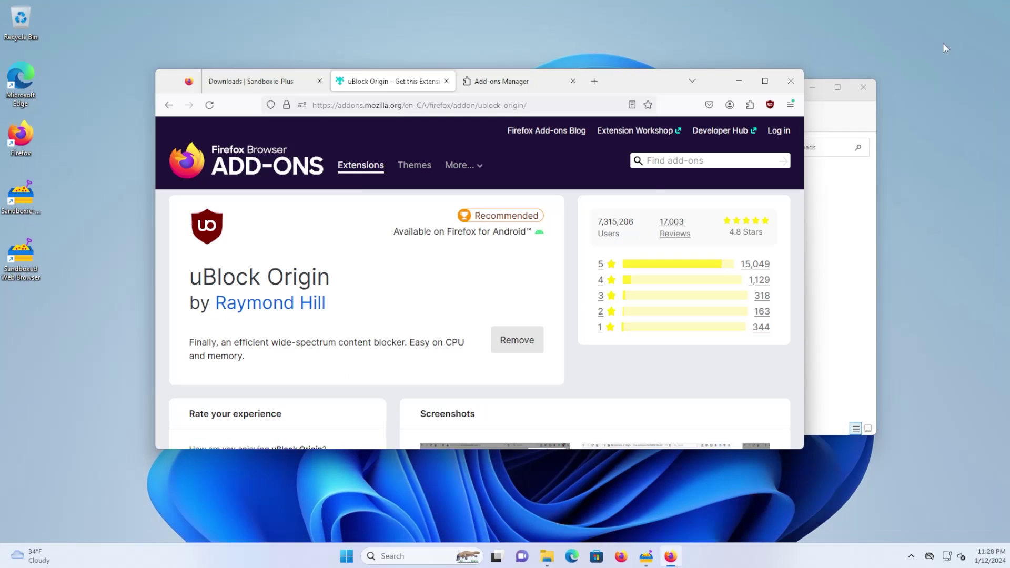
{"action": "double_click", "coordinate": [22, 139]}
{"action": "left_click", "coordinate": [982, 37]}
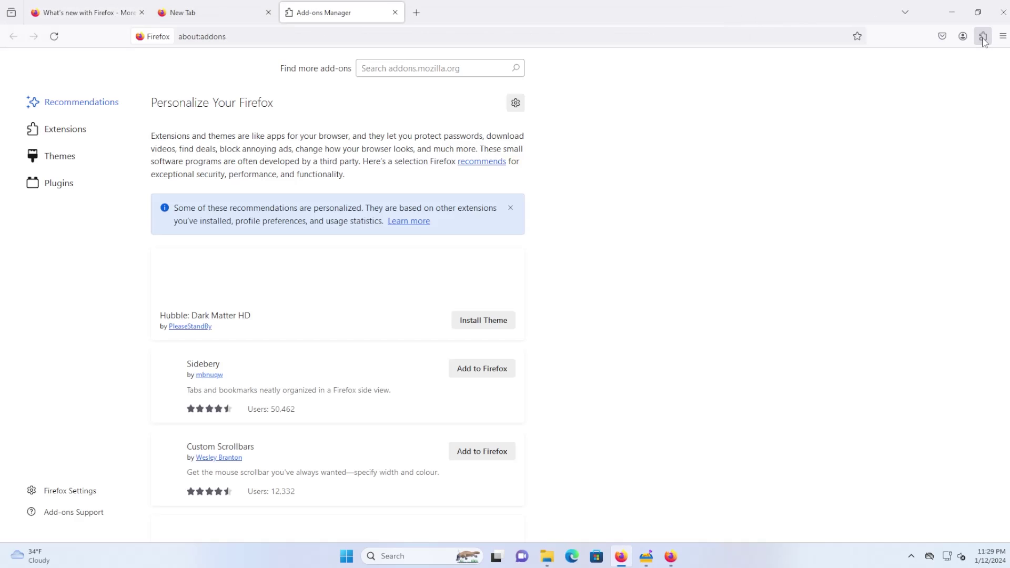
{"action": "left_click", "coordinate": [75, 123]}
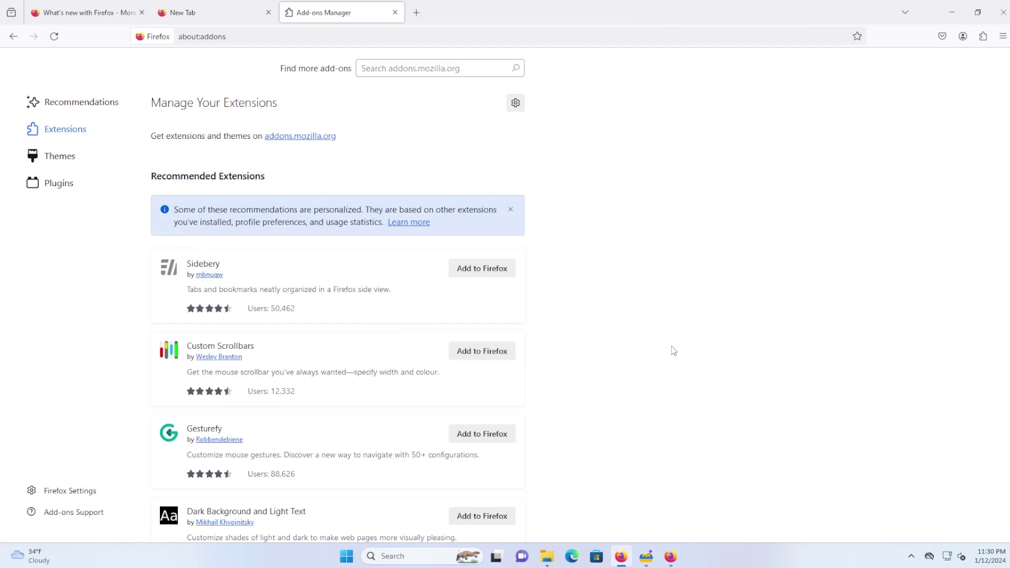
{"action": "left_click", "coordinate": [670, 557]}
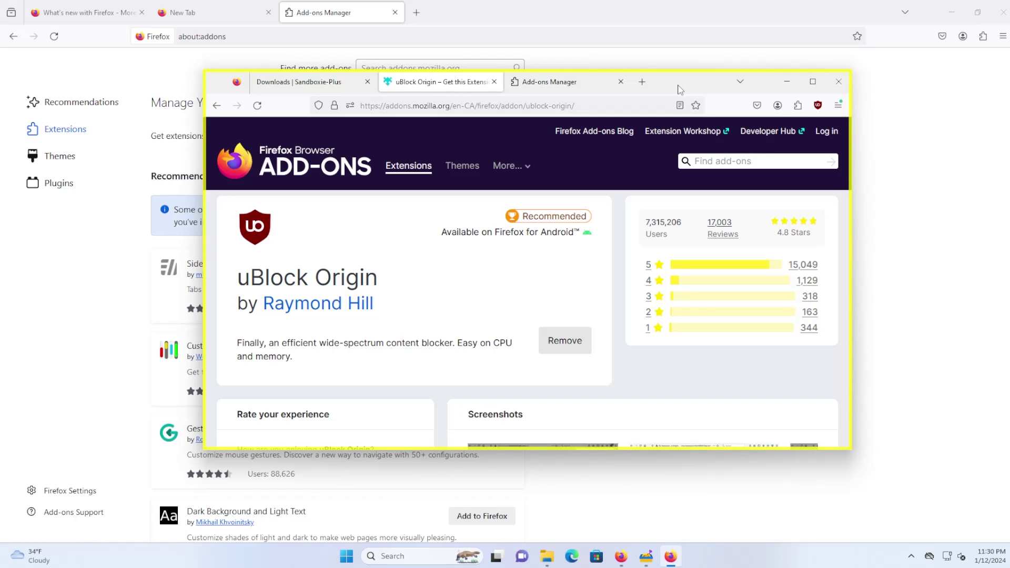
{"action": "left_click", "coordinate": [673, 20]}
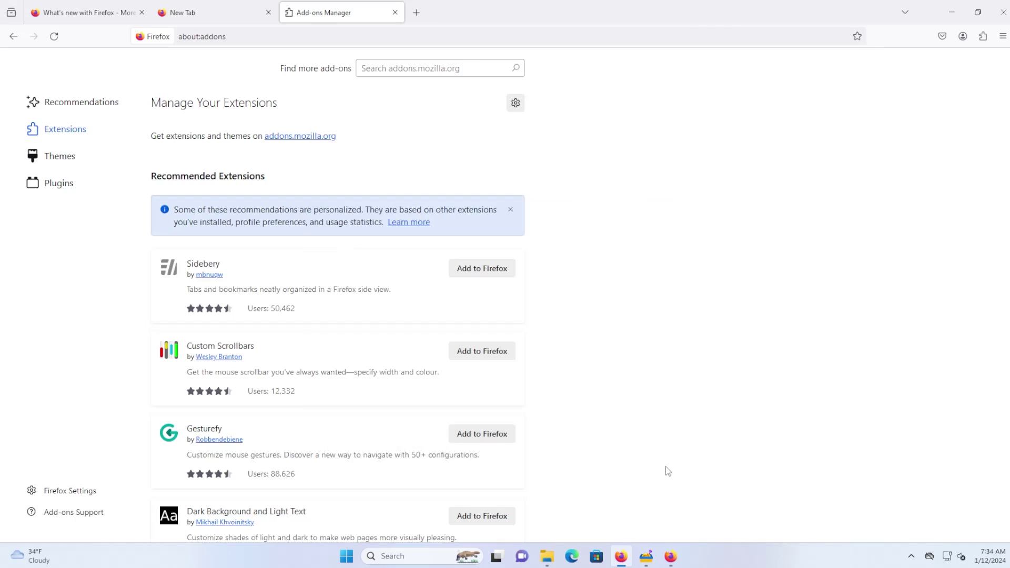
Bring up DefaultBox's Run Program prompt, move it aside, and open the Downloads folder
{"action": "left_click", "coordinate": [646, 556]}
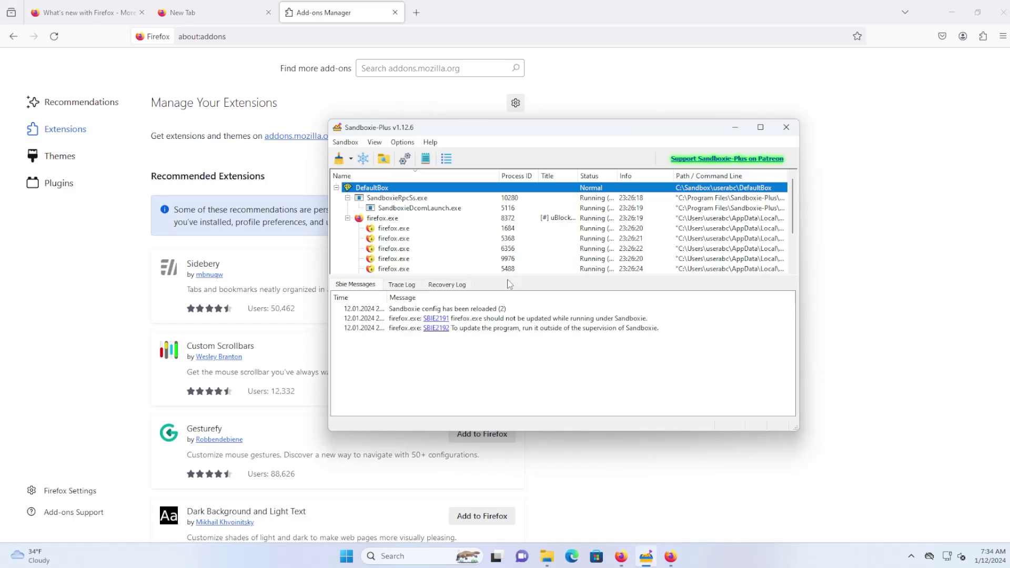
{"action": "right_click", "coordinate": [375, 188]}
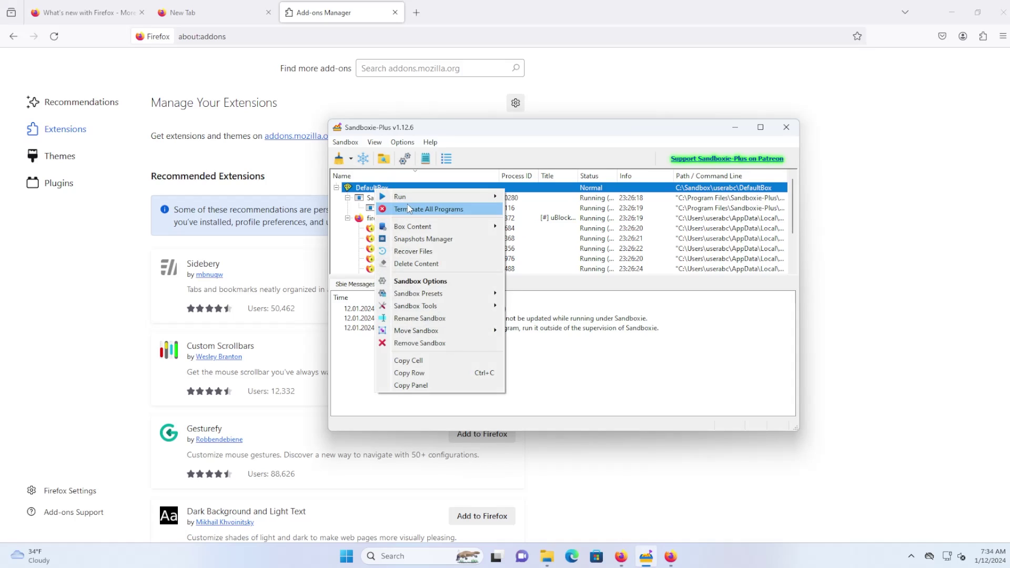
{"action": "mouse_move", "coordinate": [413, 197]}
{"action": "left_click", "coordinate": [546, 199]}
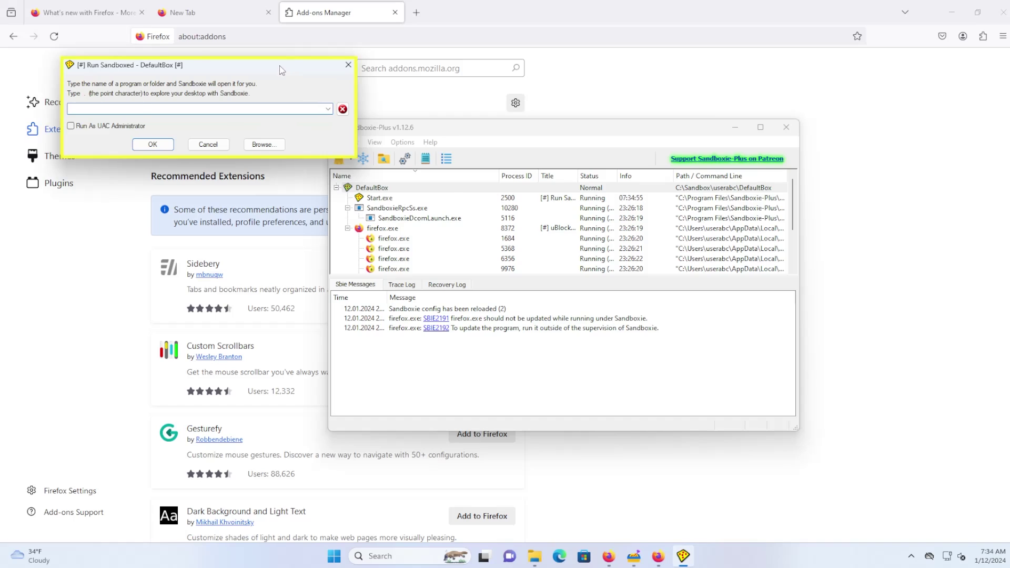
{"action": "left_click_drag", "start_coordinate": [281, 70], "coordinate": [356, 99]}
{"action": "key", "text": "super+e"}
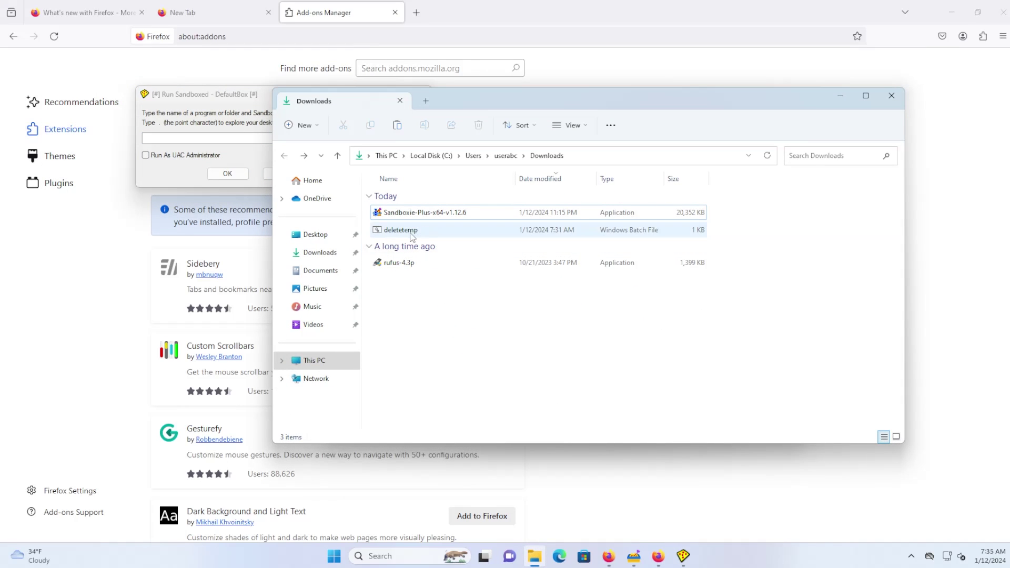
Open deletetemp in Notepad and select its del /Q C:\temp\*.* command
{"action": "left_click", "coordinate": [416, 234]}
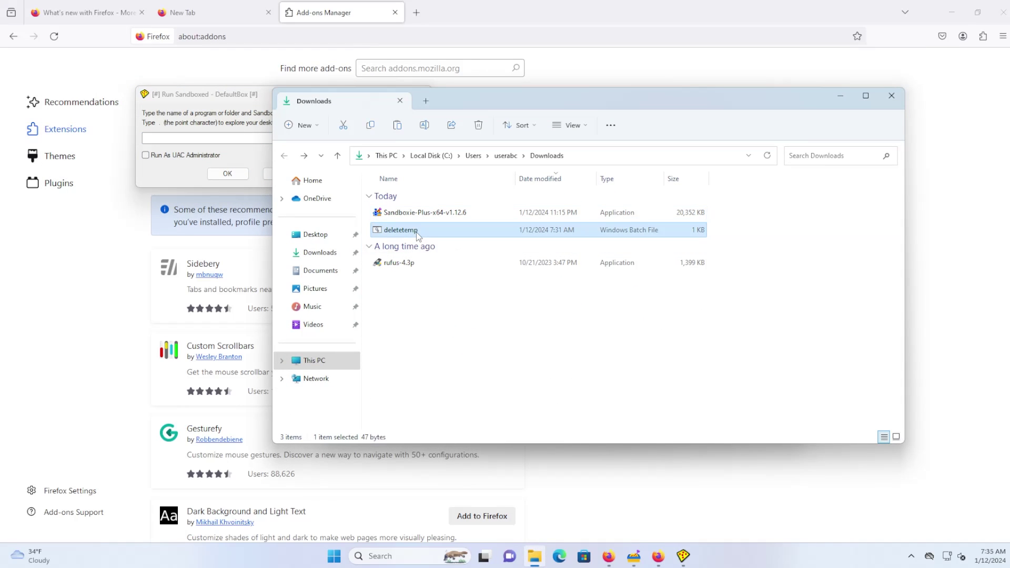
{"action": "right_click", "coordinate": [415, 232]}
{"action": "left_click", "coordinate": [477, 410]}
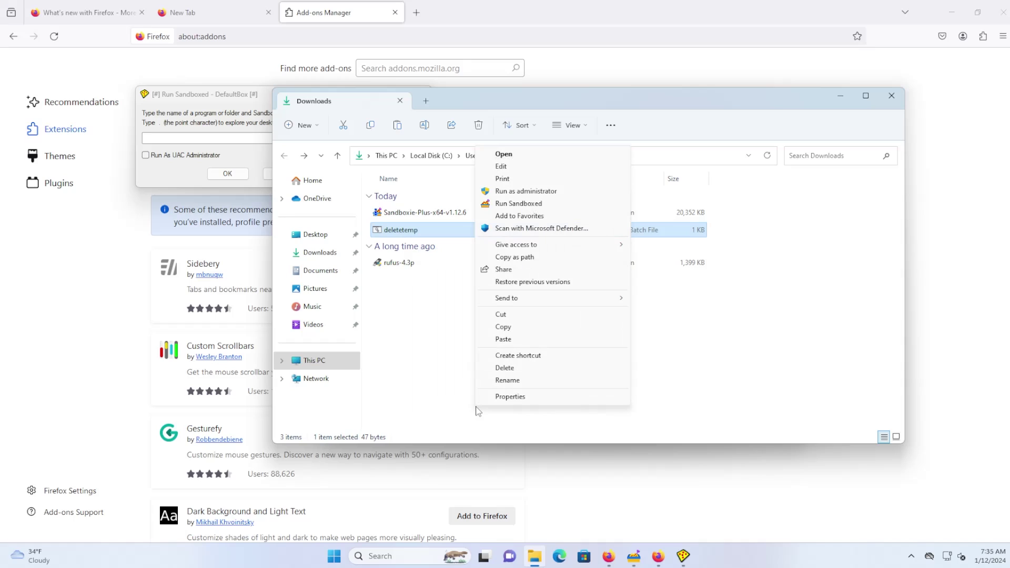
{"action": "left_click", "coordinate": [515, 168]}
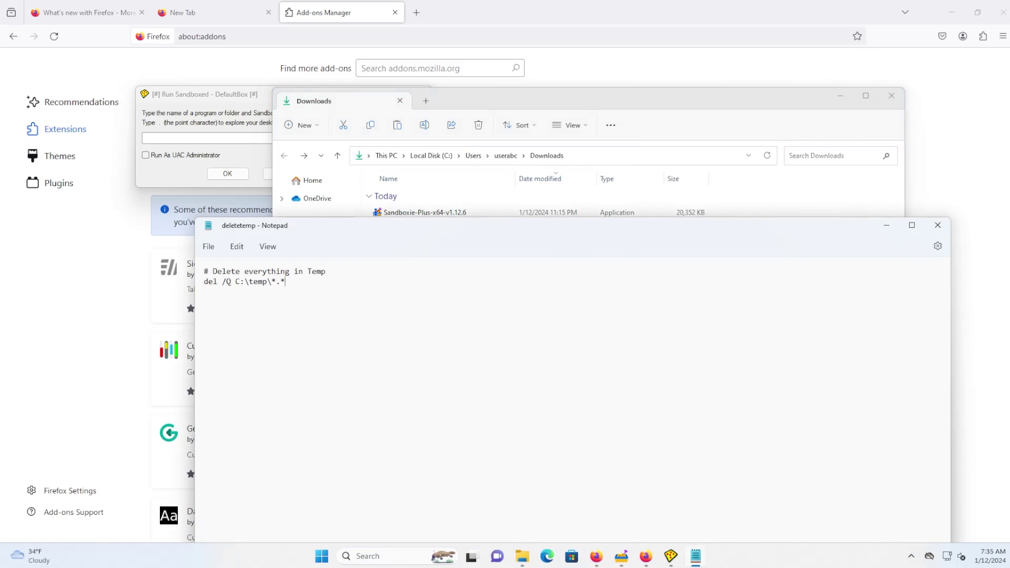
{"action": "key", "text": "shift+Left"}
{"action": "key", "text": "shift+Left"}
{"action": "key", "text": "shift+Left"}
{"action": "key", "text": "shift+Left"}
{"action": "key", "text": "shift+Left"}
{"action": "key", "text": "shift+Left"}
{"action": "key", "text": "shift+Left"}
{"action": "key", "text": "shift+Left"}
{"action": "key", "text": "shift+Left"}
{"action": "key", "text": "shift+Left"}
{"action": "key", "text": "shift+Right"}
{"action": "key", "text": "shift+Home"}
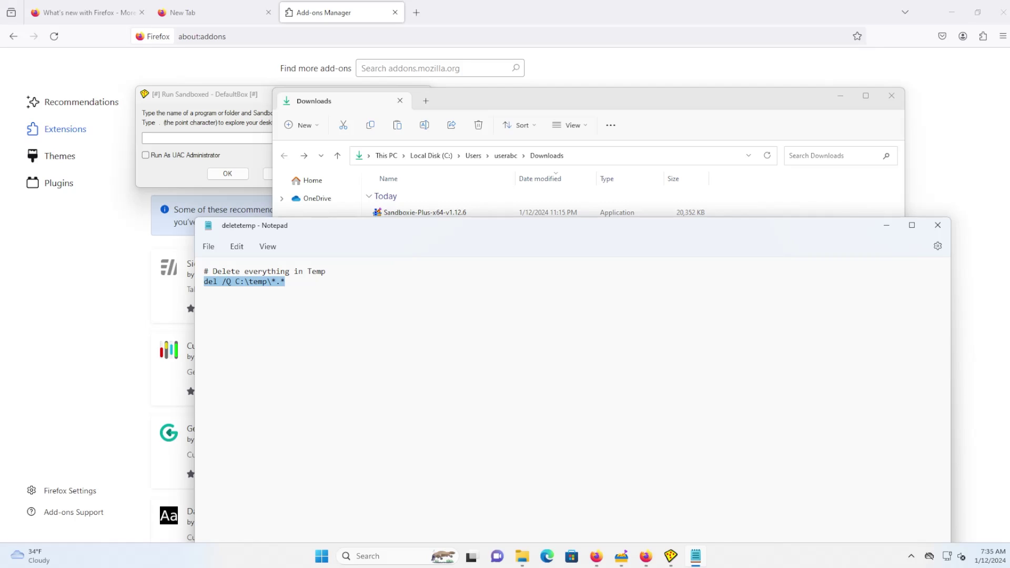
Check that C:\temp holds rufus-4.3p, then return to Downloads
{"action": "left_click", "coordinate": [623, 163]}
{"action": "type", "text": "c:\temp"}
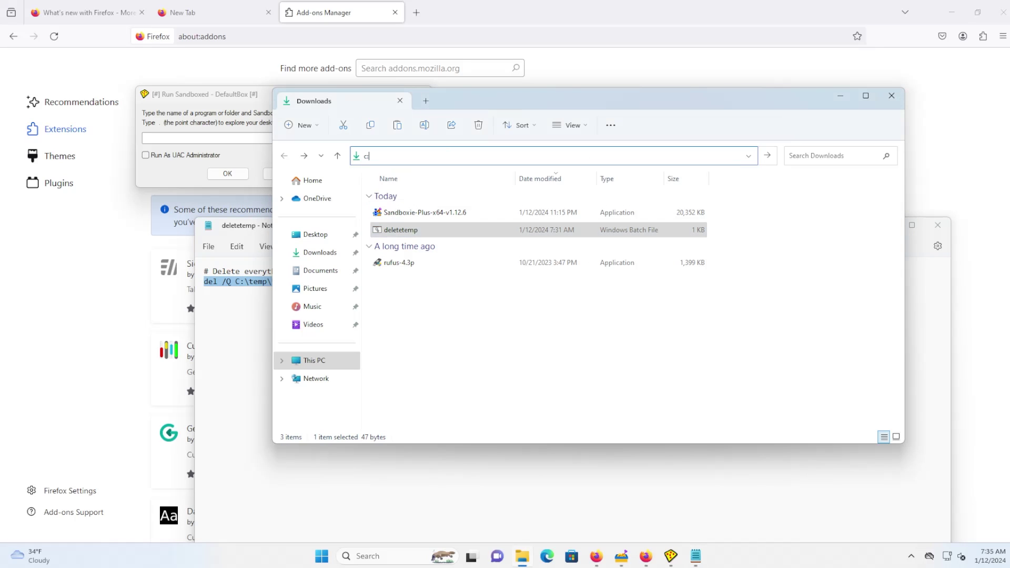
{"action": "key", "text": "Return"}
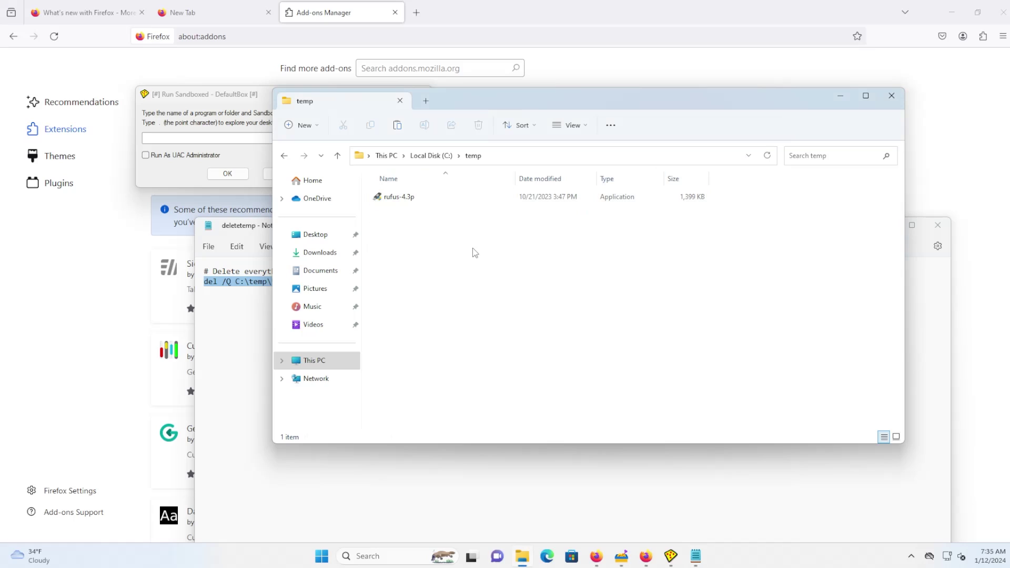
{"action": "left_click_drag", "start_coordinate": [566, 102], "coordinate": [581, 104]}
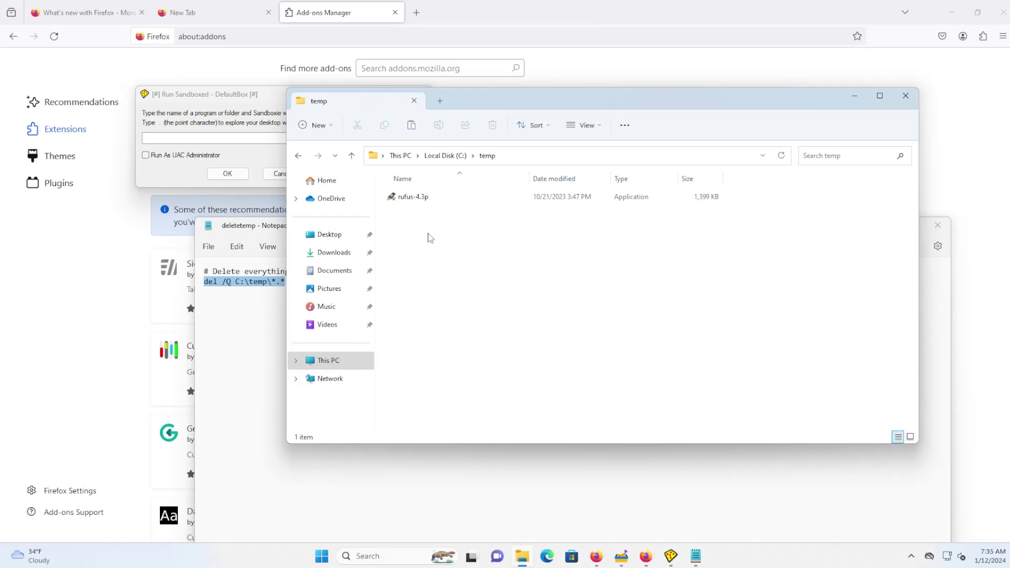
{"action": "key", "text": "alt+Left"}
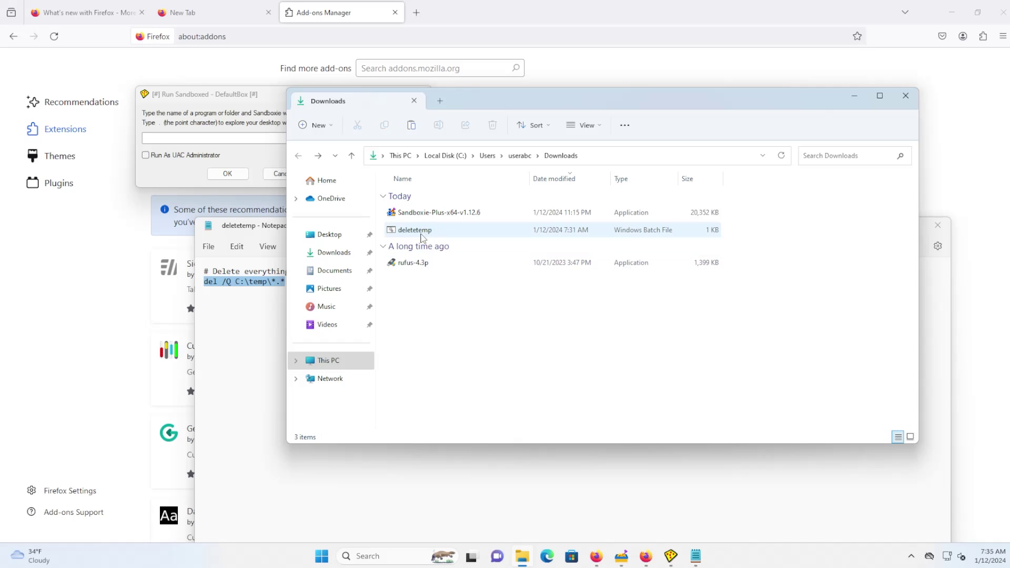
Run deletetemp as administrator outside the sandbox and confirm C:\temp is now empty
{"action": "left_click", "coordinate": [420, 231]}
{"action": "right_click", "coordinate": [420, 234]}
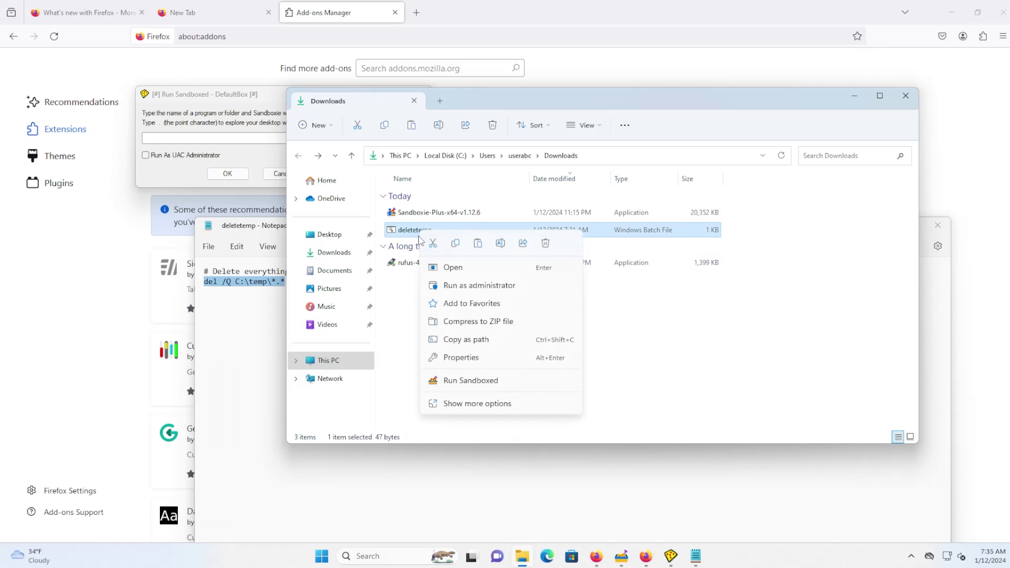
{"action": "left_click", "coordinate": [472, 286]}
{"action": "left_click", "coordinate": [457, 361]}
{"action": "left_click", "coordinate": [461, 358]}
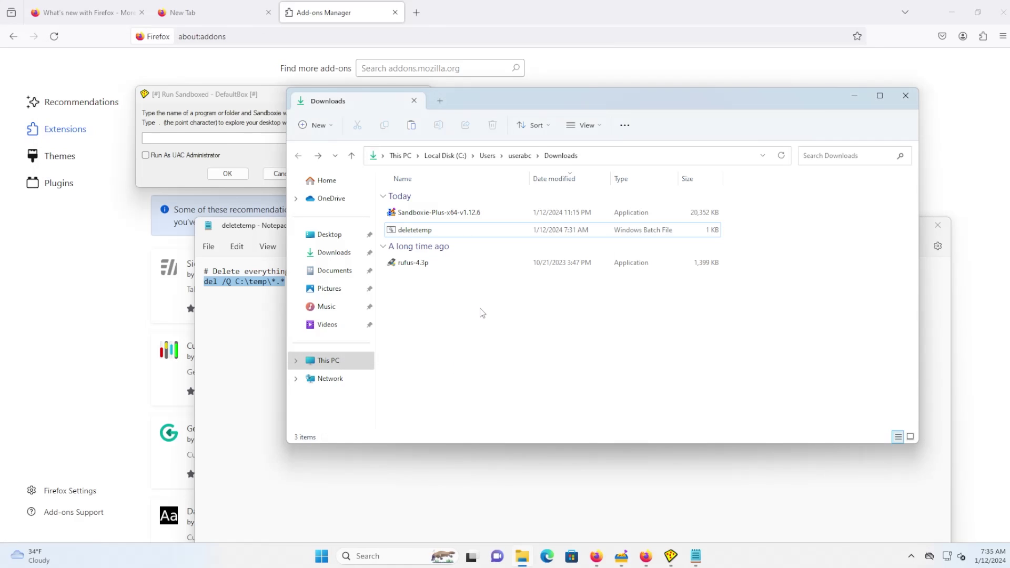
{"action": "key", "text": "alt+d"}
{"action": "type", "text": "c:\temp"}
{"action": "key", "text": "Return"}
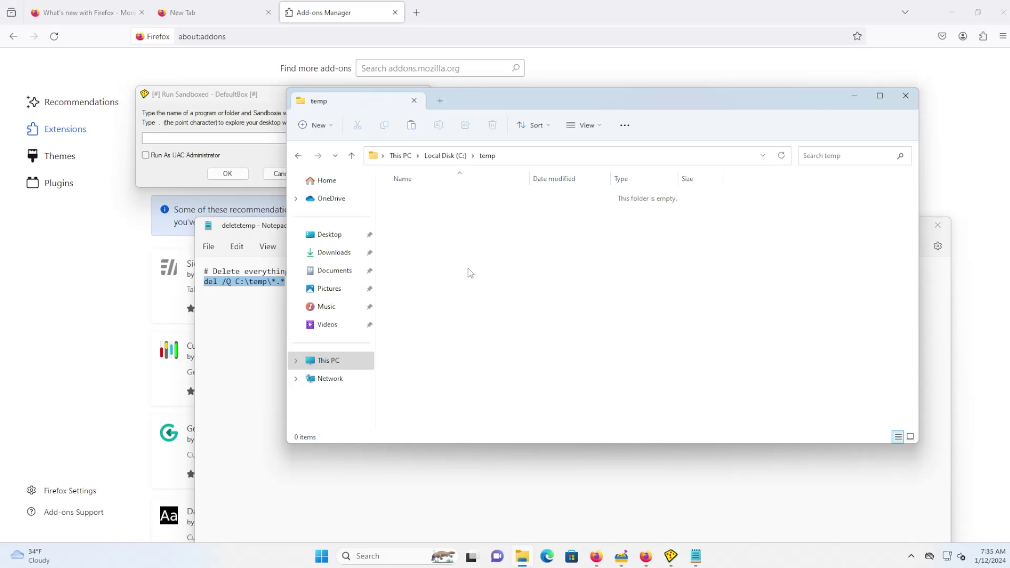
{"action": "key", "text": "alt+Left"}
Copy rufus-4.3p from Downloads back into C:\temp
{"action": "left_click", "coordinate": [425, 262]}
{"action": "key", "text": "ctrl+c"}
{"action": "key", "text": "alt+Right"}
{"action": "key", "text": "ctrl+v"}
{"action": "key", "text": "alt+Left"}
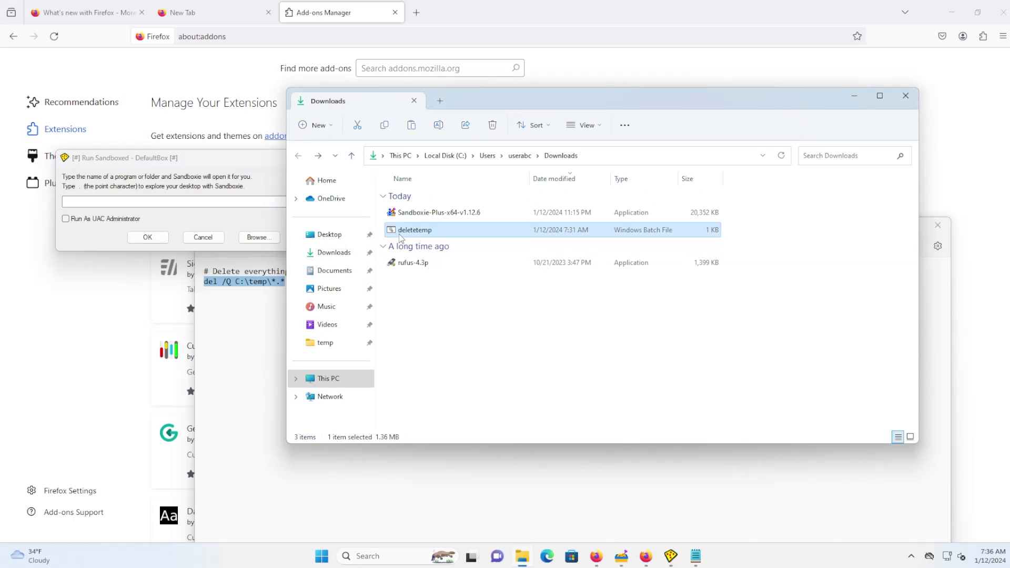
Paste the deletetemp.bat path into Run Sandboxed and launch it inside DefaultBox
{"action": "left_click", "coordinate": [400, 234]}
{"action": "left_click", "coordinate": [132, 201]}
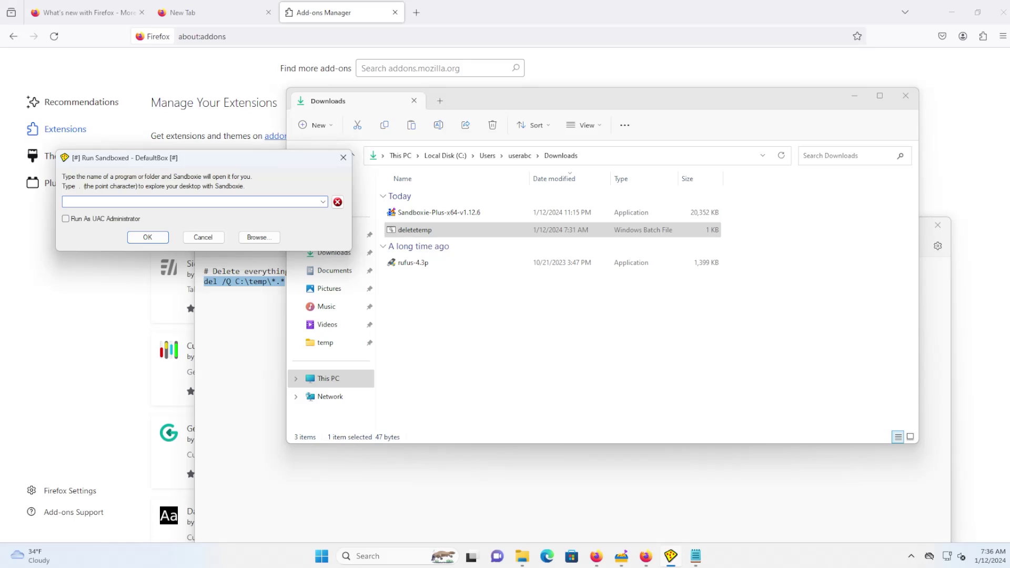
{"action": "key", "text": "ctrl+v"}
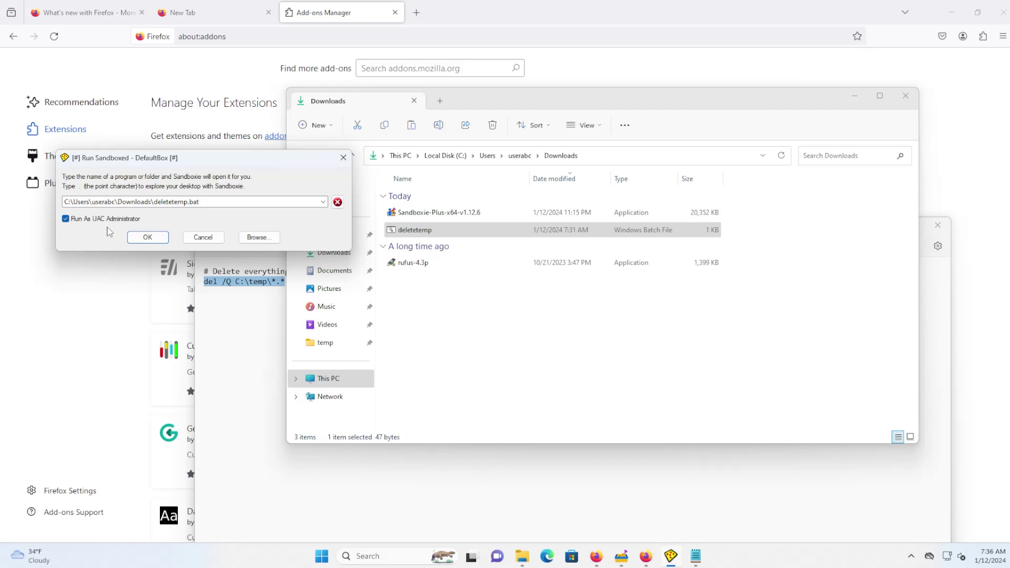
{"action": "left_click", "coordinate": [148, 238]}
Confirm rufus-4.3p still sits in the real C:\temp, then return to Downloads
{"action": "left_click", "coordinate": [484, 316]}
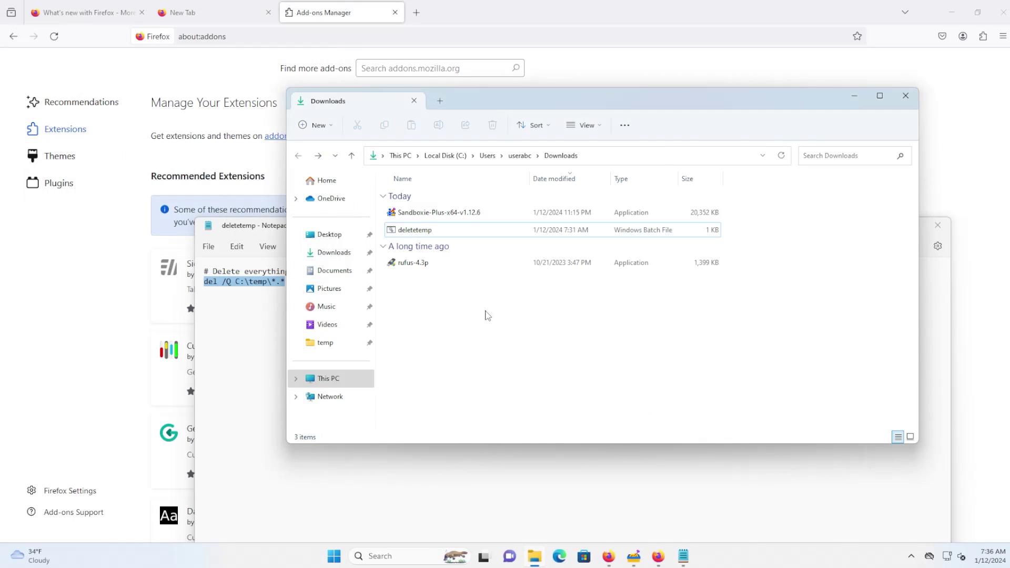
{"action": "key", "text": "alt+d"}
{"action": "type", "text": "c:\temp"}
{"action": "key", "text": "Return"}
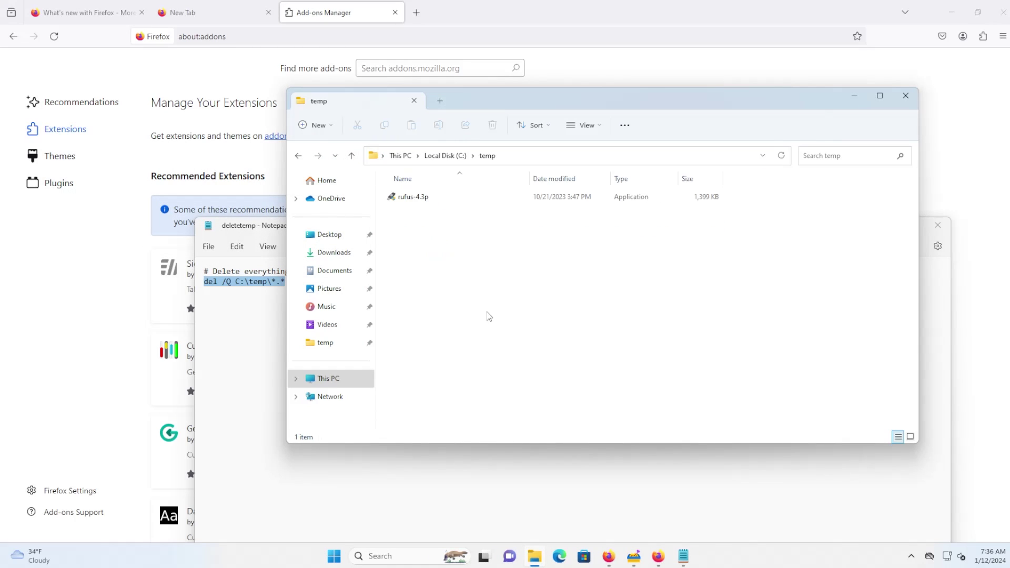
{"action": "key", "text": "alt+Left"}
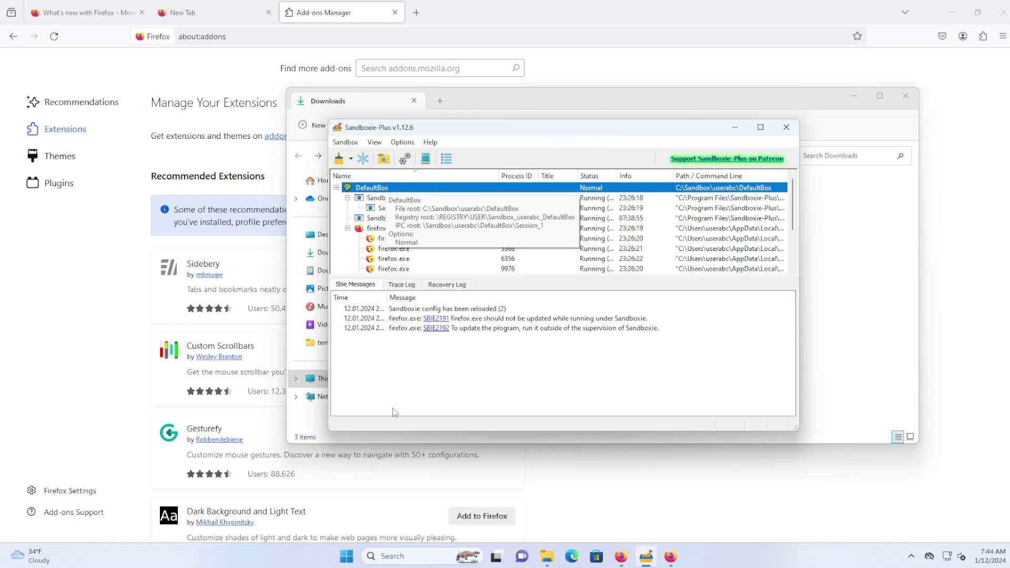
Launch Steam.lnk inside DefaultBox from the sandboxed Start Menu's Programs > Steam folder
{"action": "left_click", "coordinate": [347, 557]}
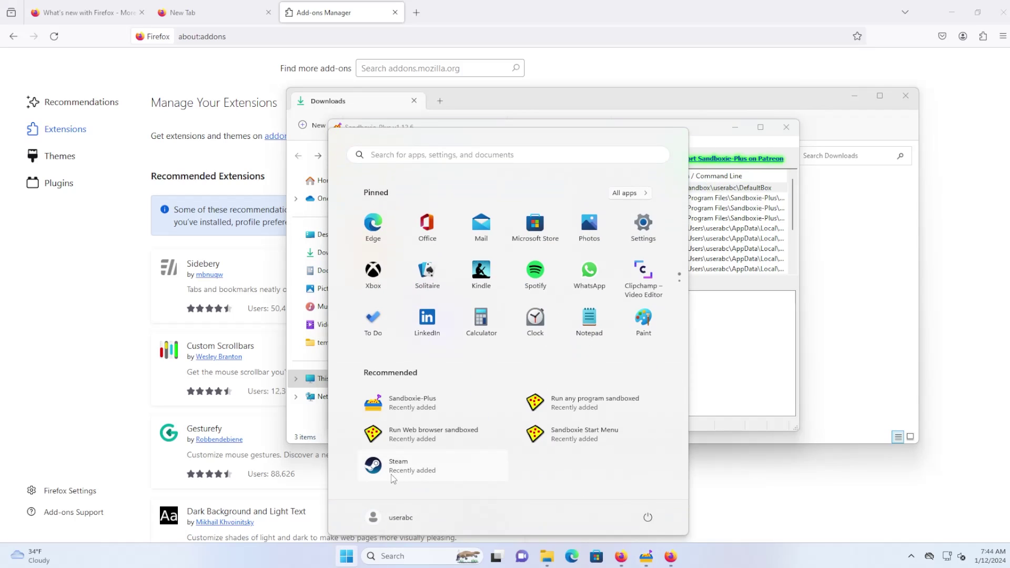
{"action": "key", "text": "Escape"}
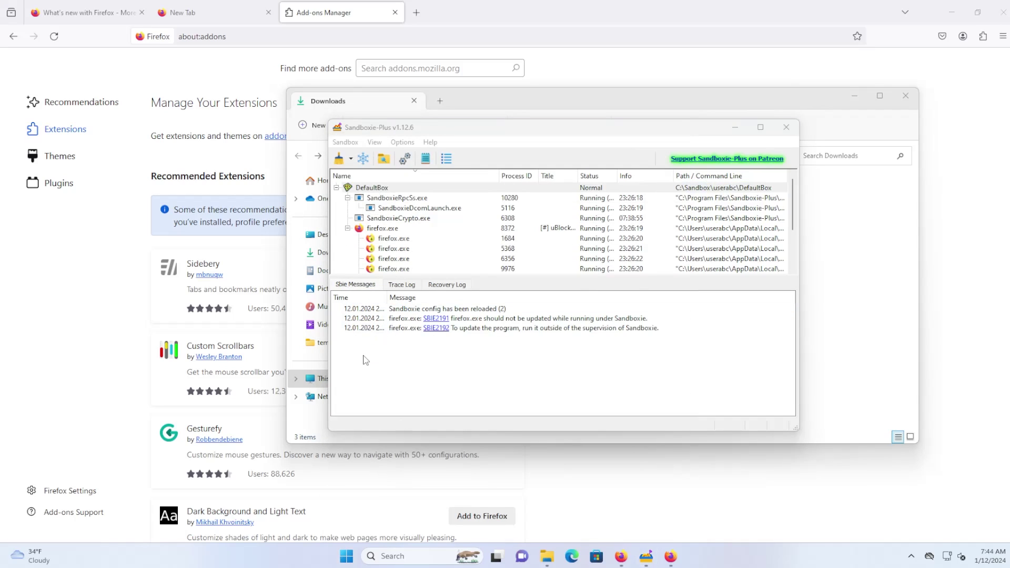
{"action": "left_click", "coordinate": [373, 189]}
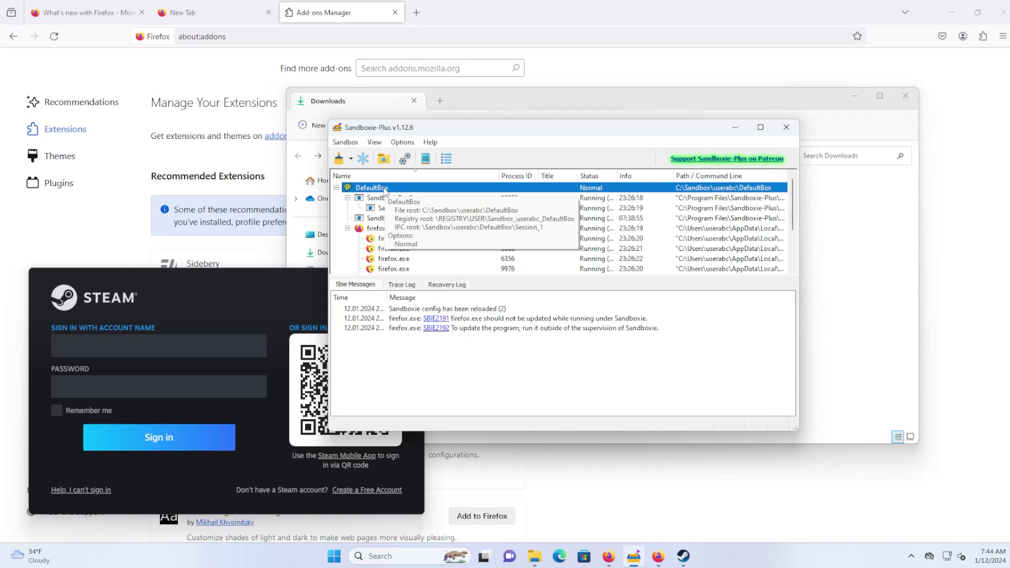
{"action": "right_click", "coordinate": [384, 190]}
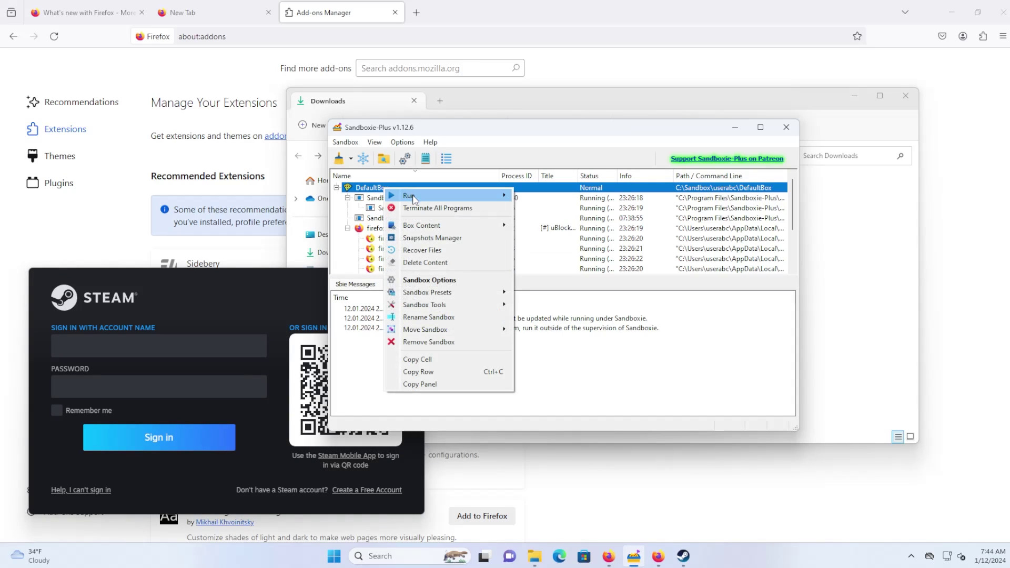
{"action": "mouse_move", "coordinate": [414, 198]}
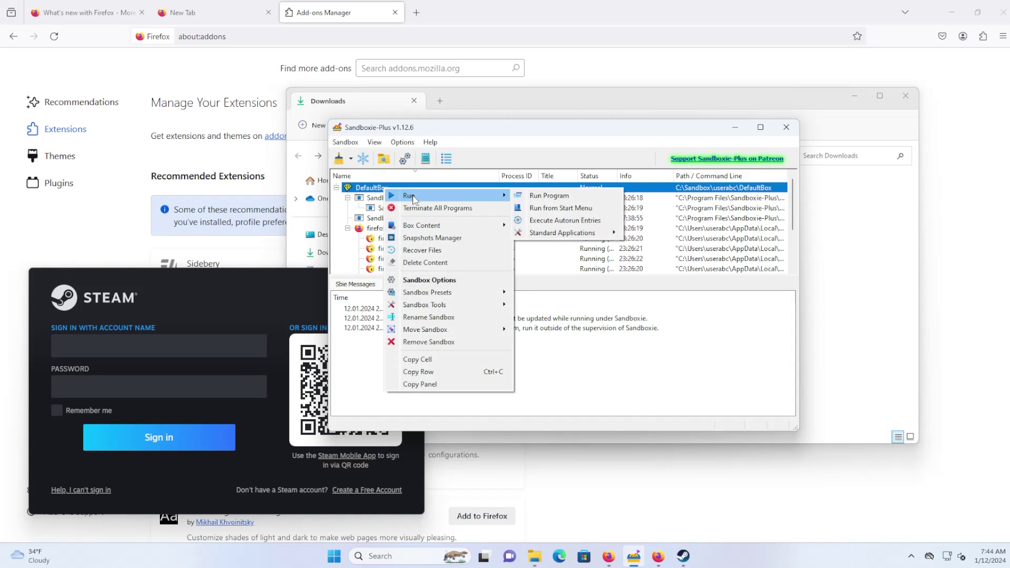
{"action": "left_click", "coordinate": [584, 209]}
{"action": "mouse_move", "coordinate": [84, 48]}
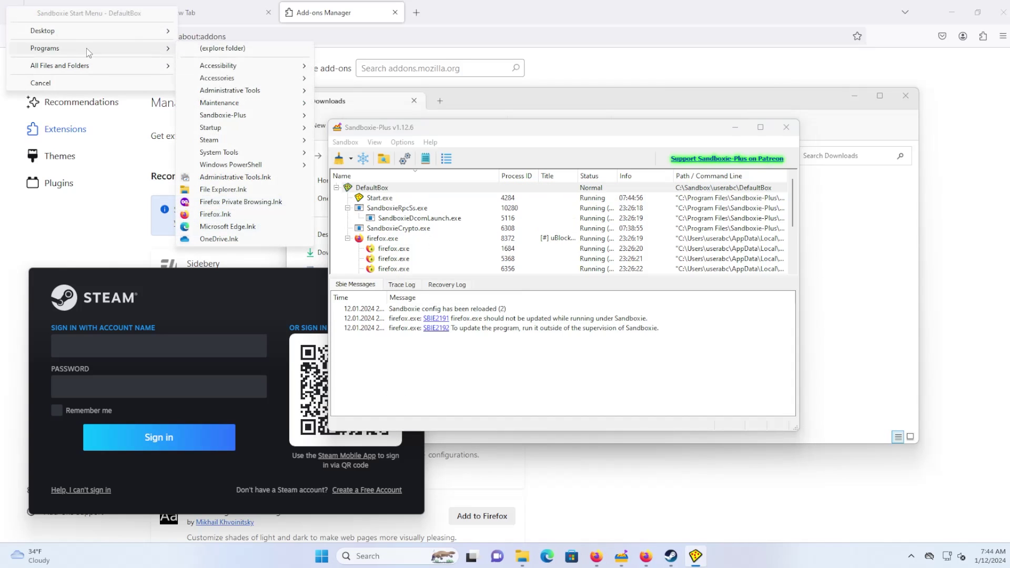
{"action": "mouse_move", "coordinate": [221, 140]}
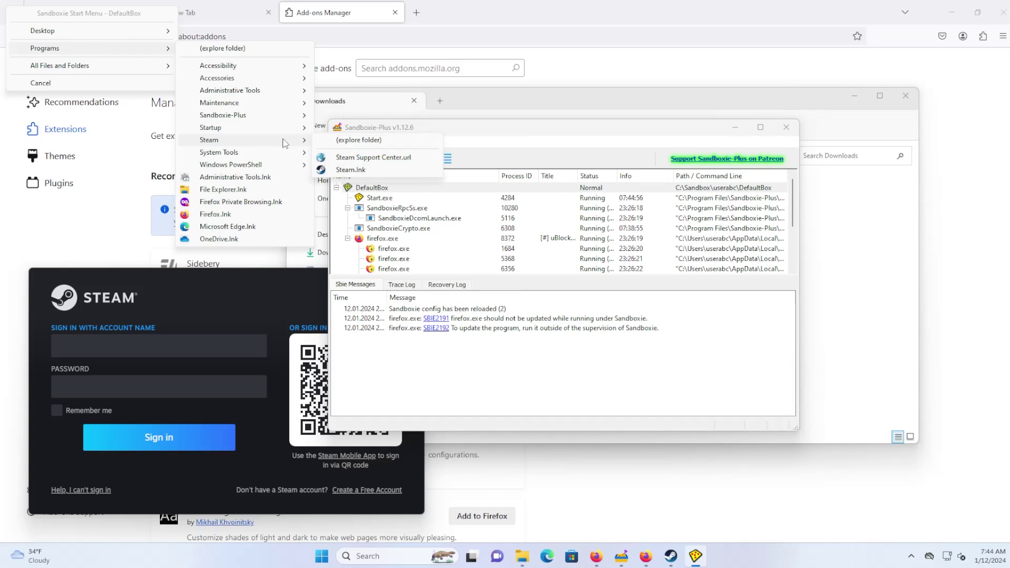
{"action": "left_click", "coordinate": [369, 169]}
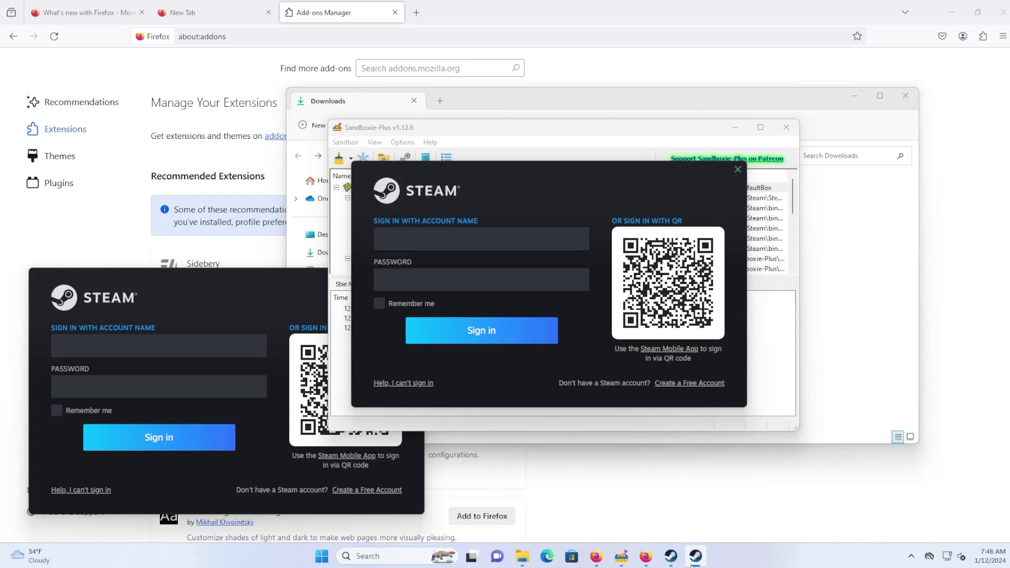
Close both sandboxed Steam sign-in windows
{"action": "mouse_move", "coordinate": [697, 557]}
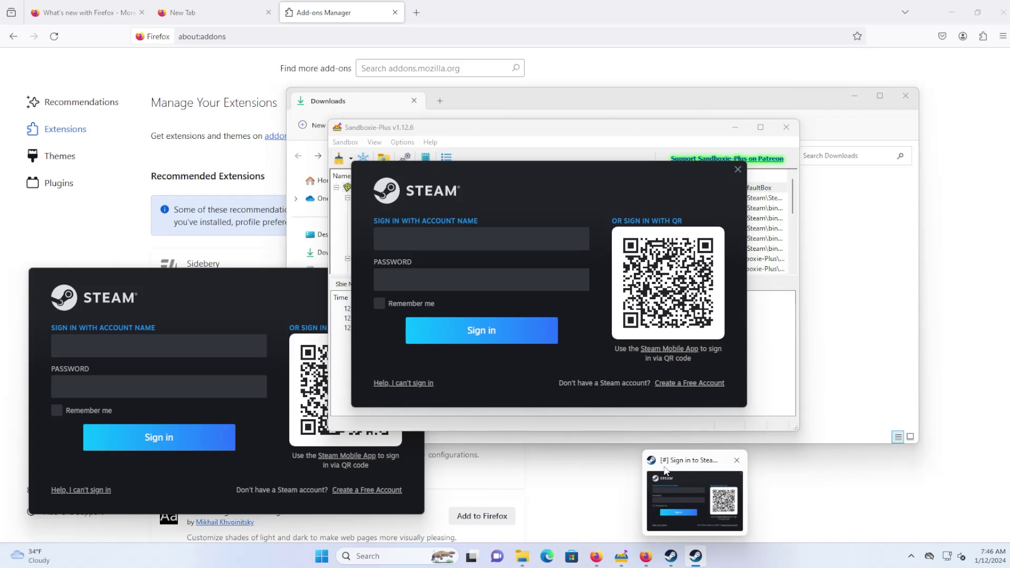
{"action": "mouse_move", "coordinate": [666, 470]}
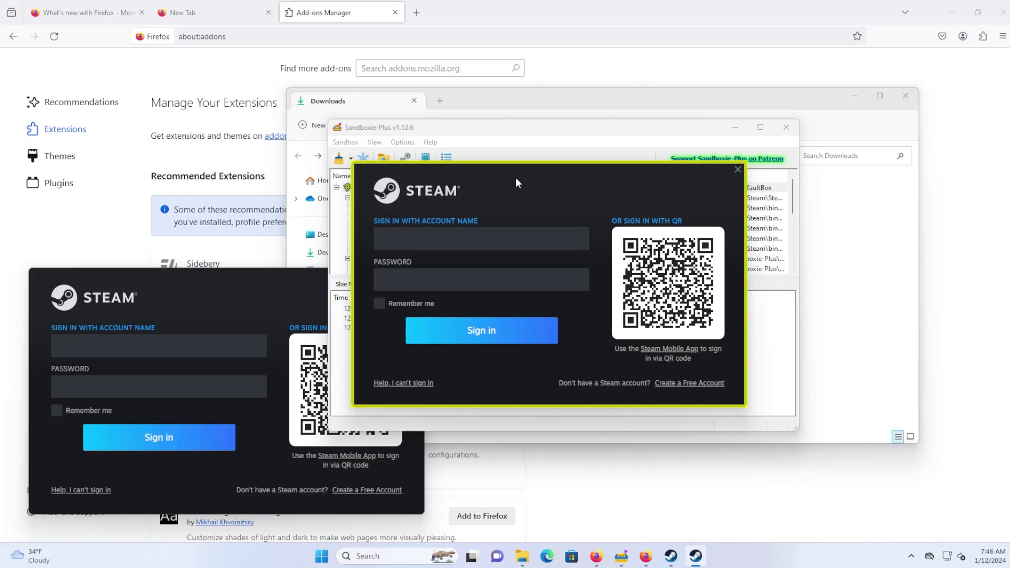
{"action": "left_click", "coordinate": [737, 169]}
{"action": "left_click", "coordinate": [371, 189]}
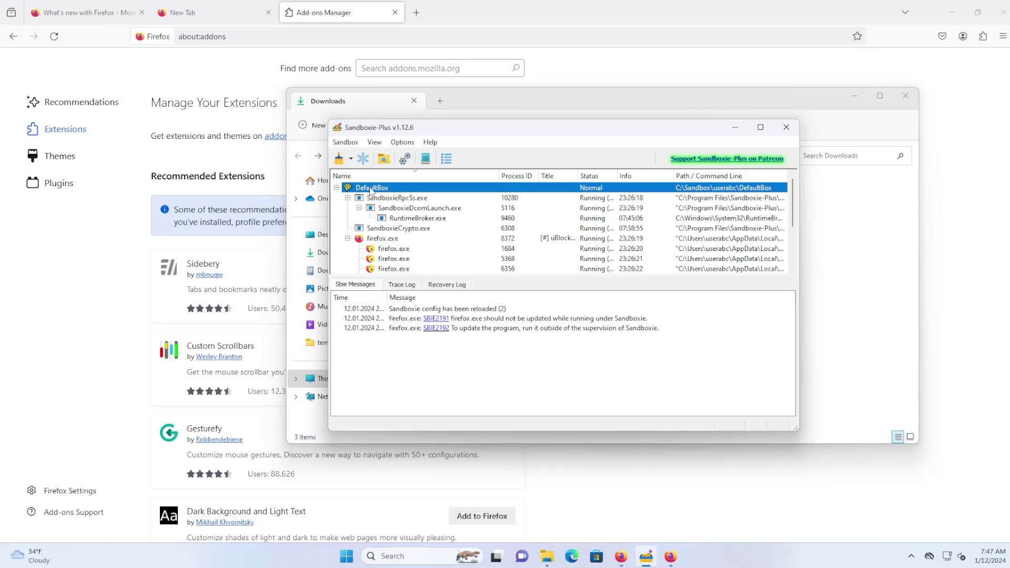
Browse the files stored in the DefaultBox sandbox via Box Content > Browse Files
{"action": "right_click", "coordinate": [371, 191]}
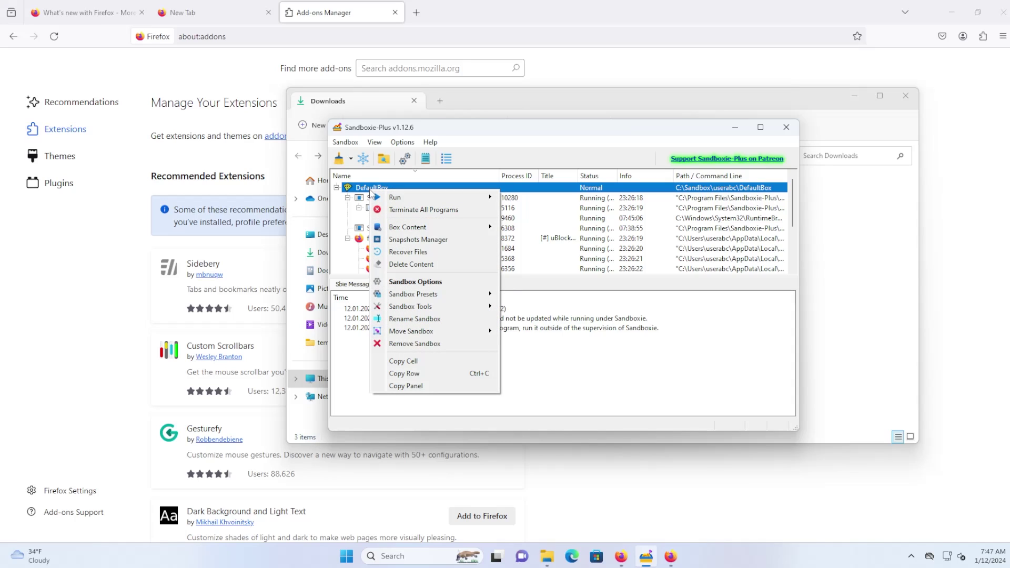
{"action": "mouse_move", "coordinate": [411, 231]}
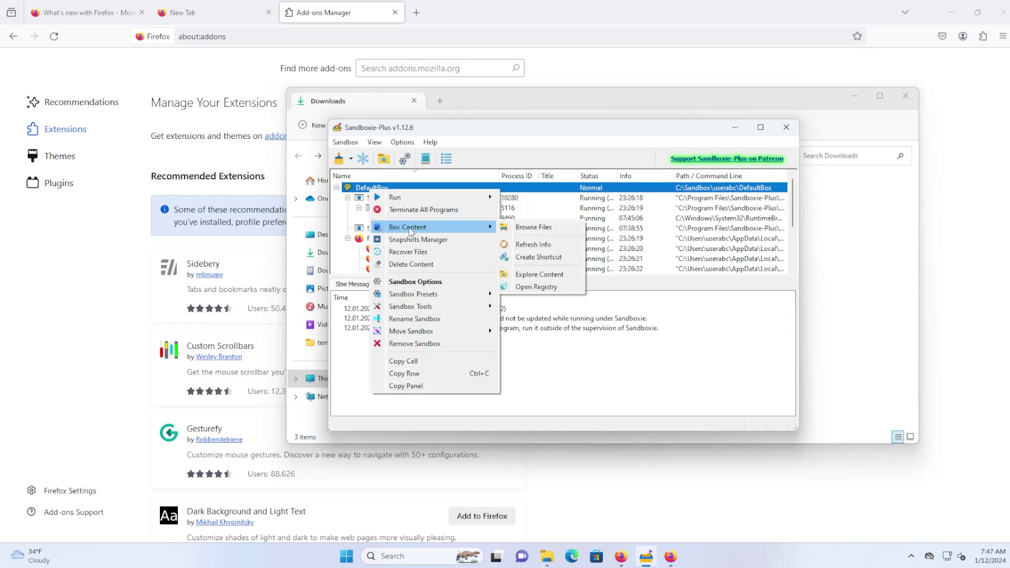
{"action": "left_click", "coordinate": [537, 231]}
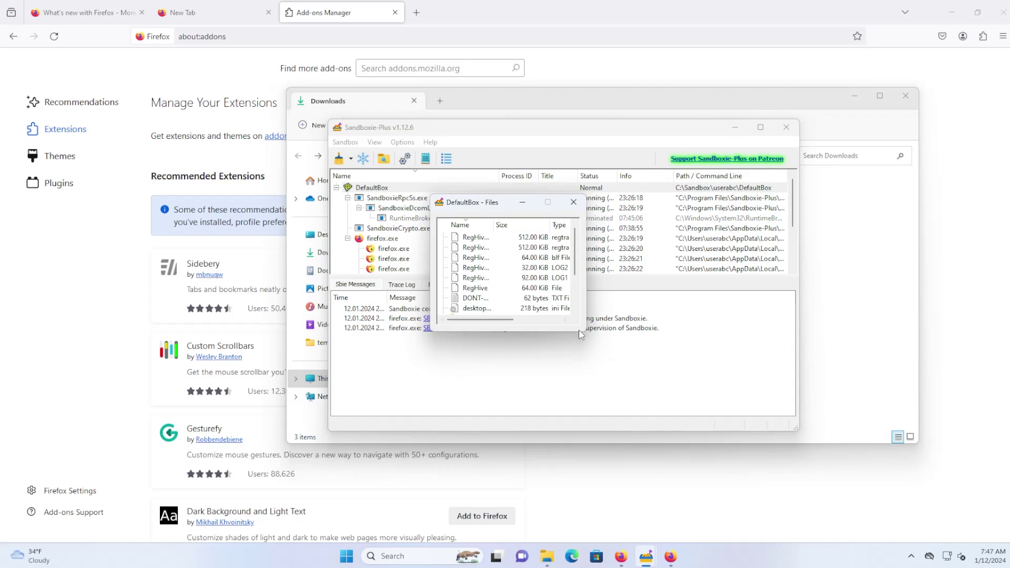
Open DefaultBox's contents in File Explorer and move that window down and left
{"action": "left_click", "coordinate": [379, 190]}
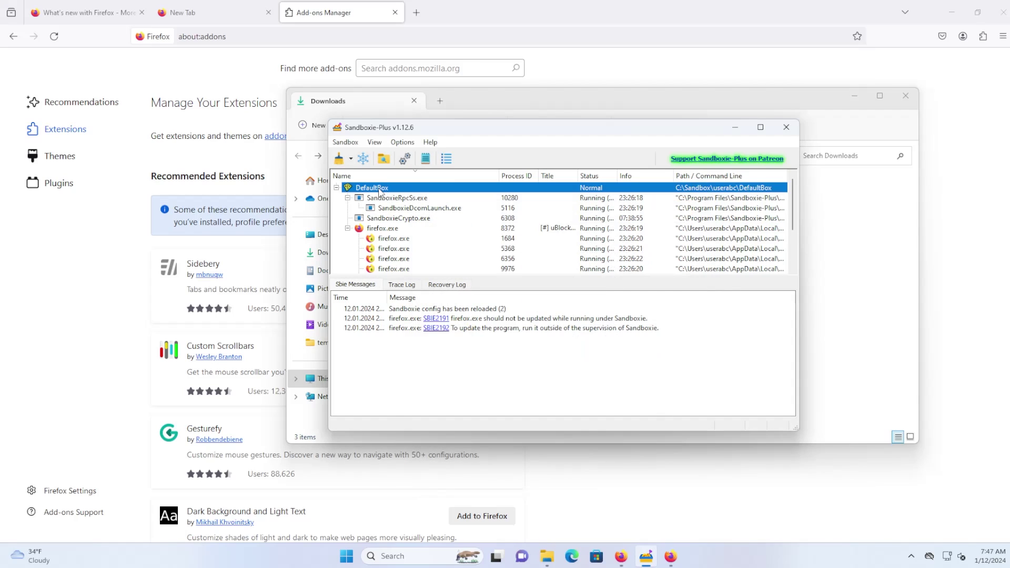
{"action": "right_click", "coordinate": [379, 191]}
{"action": "mouse_move", "coordinate": [410, 226]}
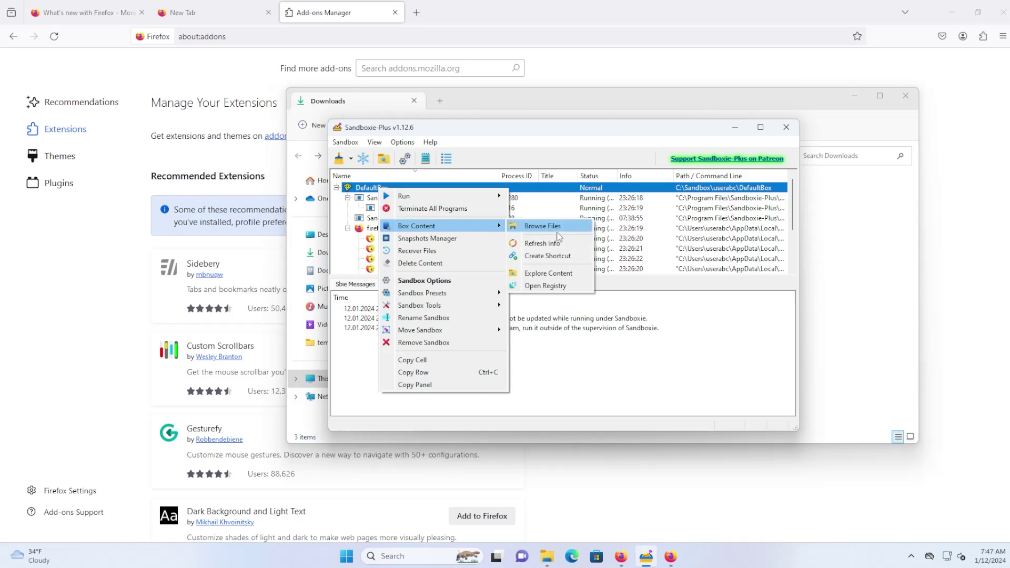
{"action": "left_click", "coordinate": [574, 279]}
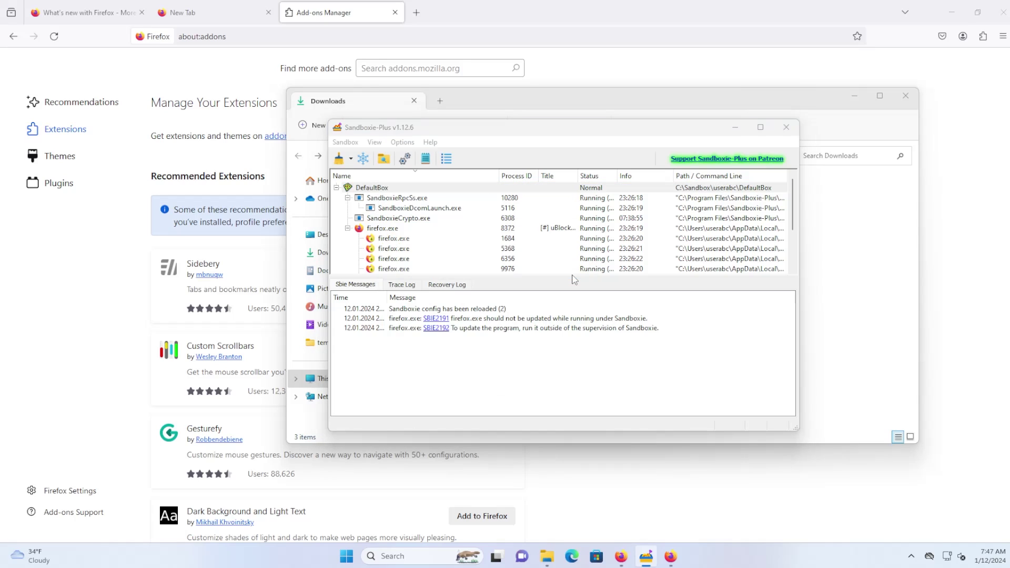
{"action": "left_click_drag", "start_coordinate": [656, 119], "coordinate": [565, 171]}
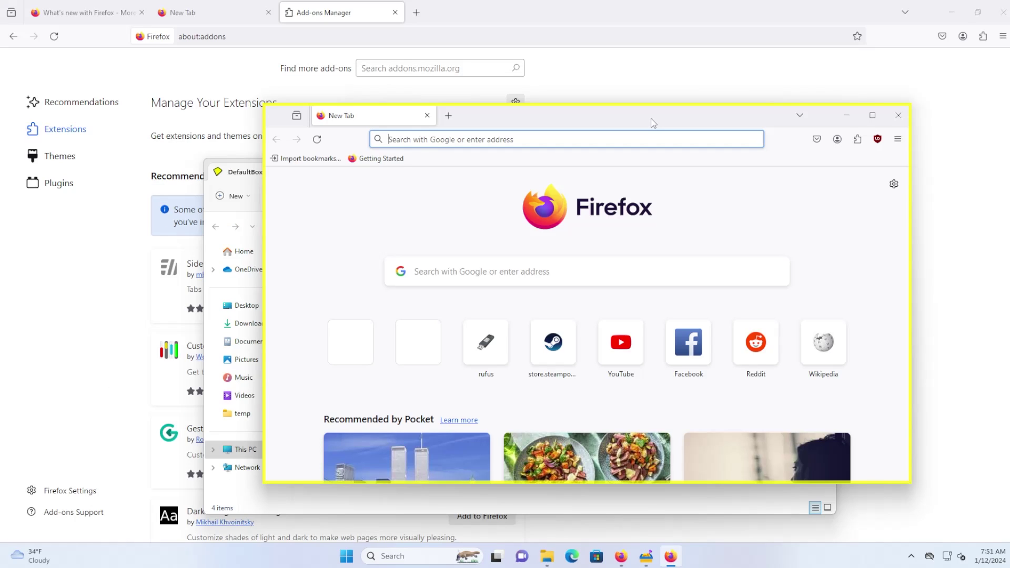
Search 'chrome browser' in sandboxed Firefox and show the downloaded ChromeSetup file in its folder
{"action": "key", "text": "Down"}
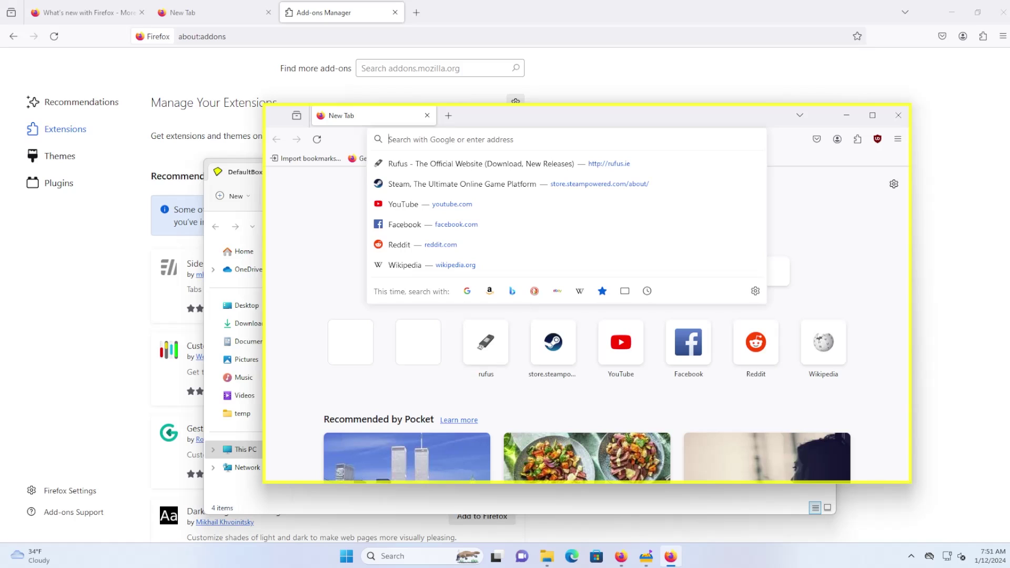
{"action": "type", "text": "chrome browser"}
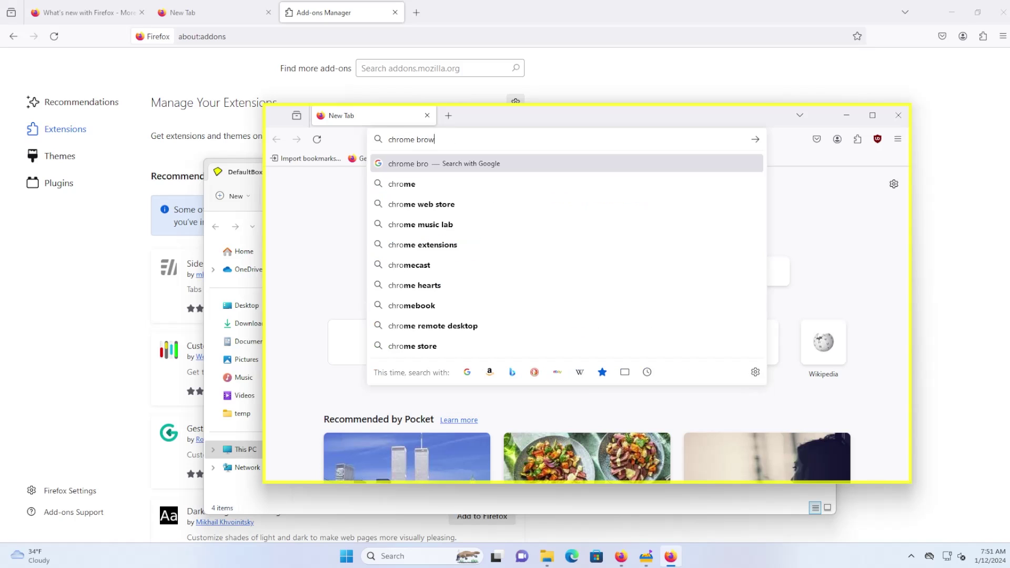
{"action": "key", "text": "Return"}
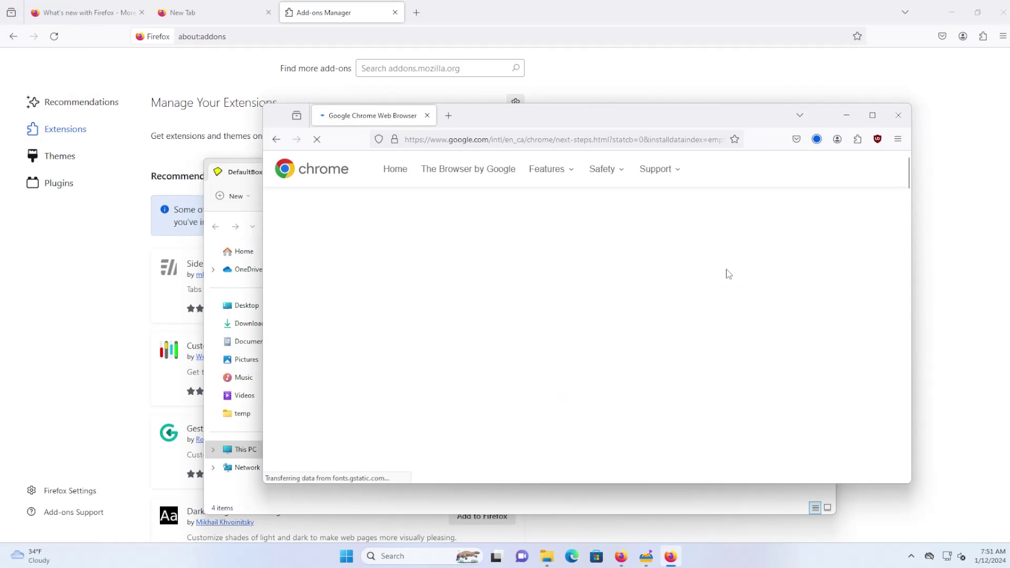
{"action": "left_click", "coordinate": [810, 168]}
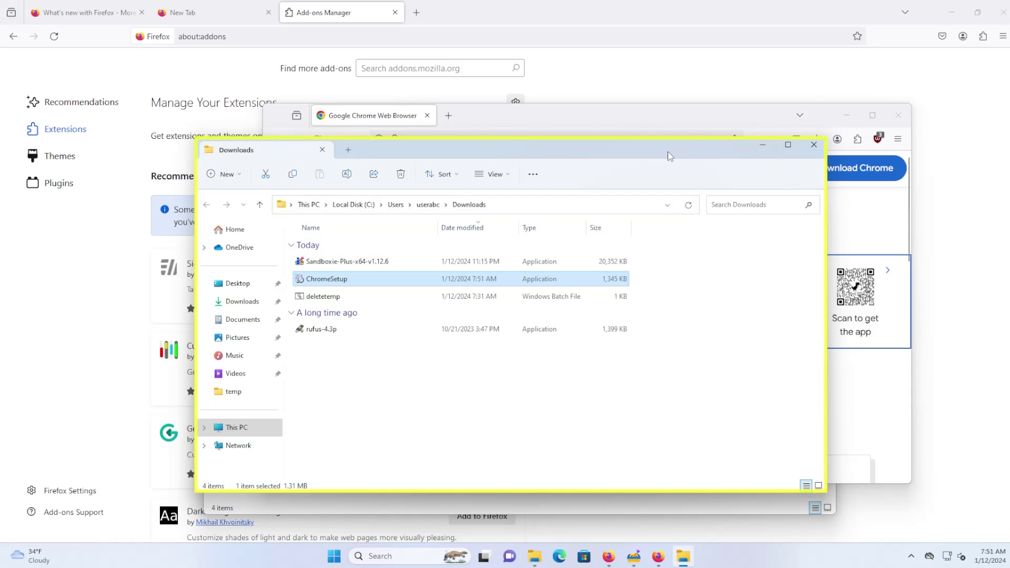
{"action": "left_click", "coordinate": [346, 280]}
{"action": "left_click", "coordinate": [443, 421]}
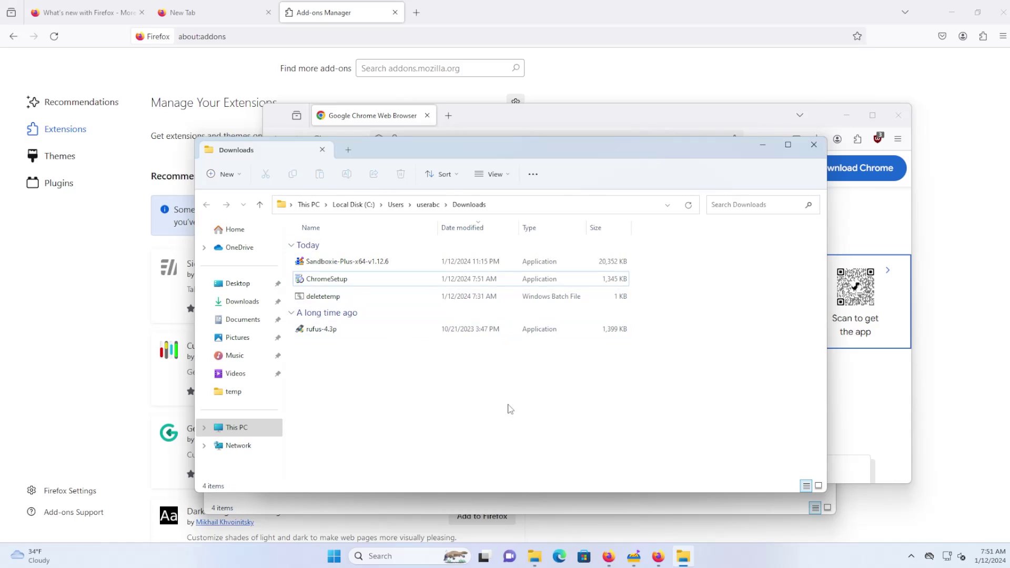
Navigate the DefaultBox Explorer window to the Downloads folder via its address bar
{"action": "left_click", "coordinate": [533, 560]}
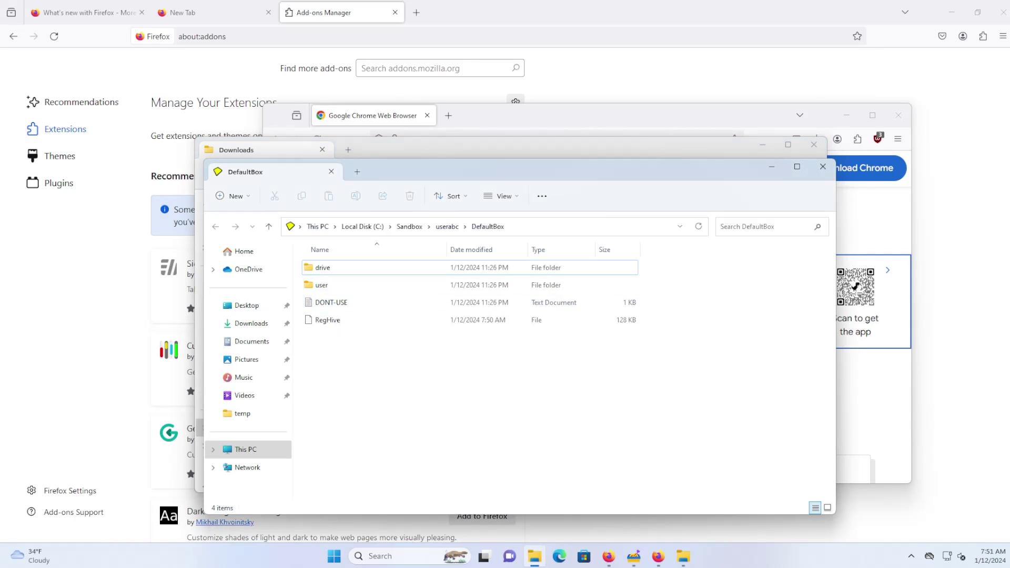
{"action": "left_click_drag", "start_coordinate": [500, 176], "coordinate": [445, 195]}
{"action": "key", "text": "ctrl+l"}
{"action": "type", "text": "c"}
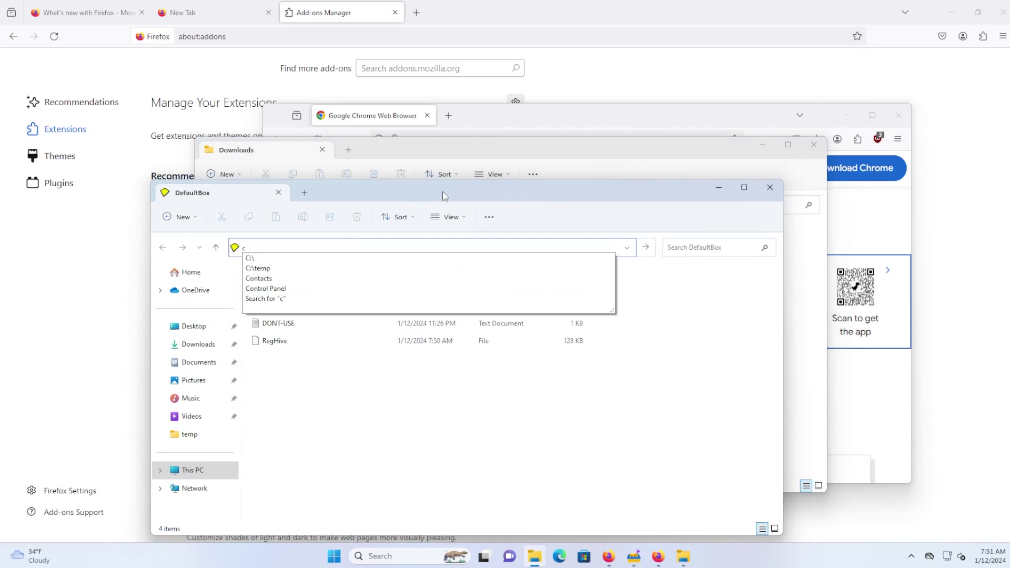
{"action": "left_click", "coordinate": [199, 344]}
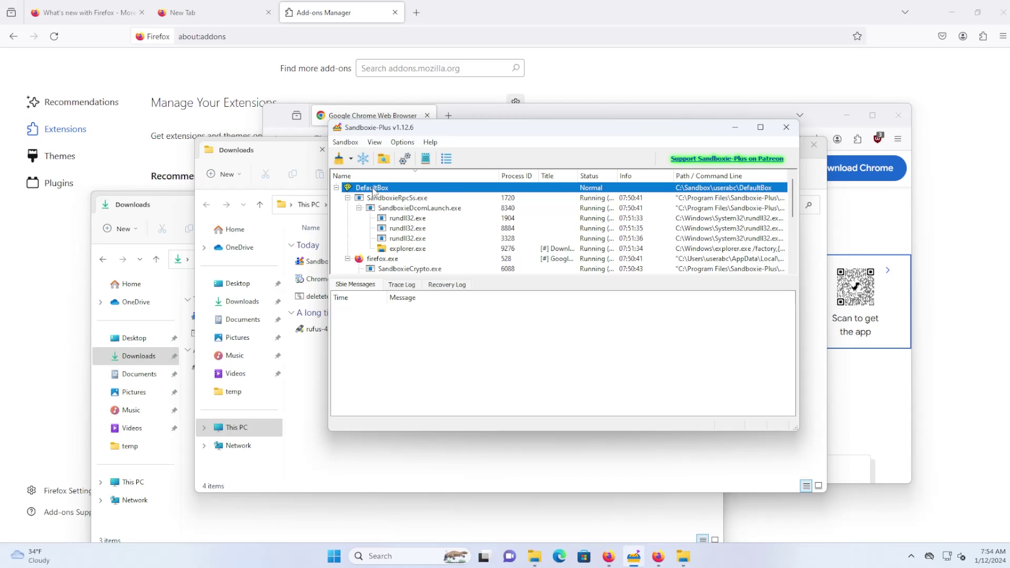
Use Sandbox > Create New Box to add a Standard Sandbox named New_Box1
{"action": "left_click", "coordinate": [352, 145]}
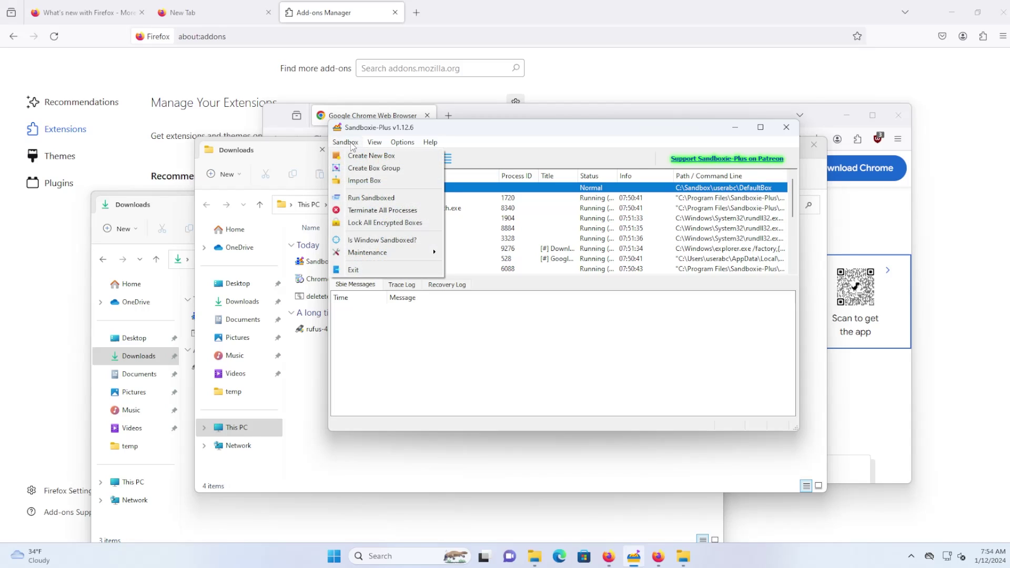
{"action": "left_click", "coordinate": [377, 157]}
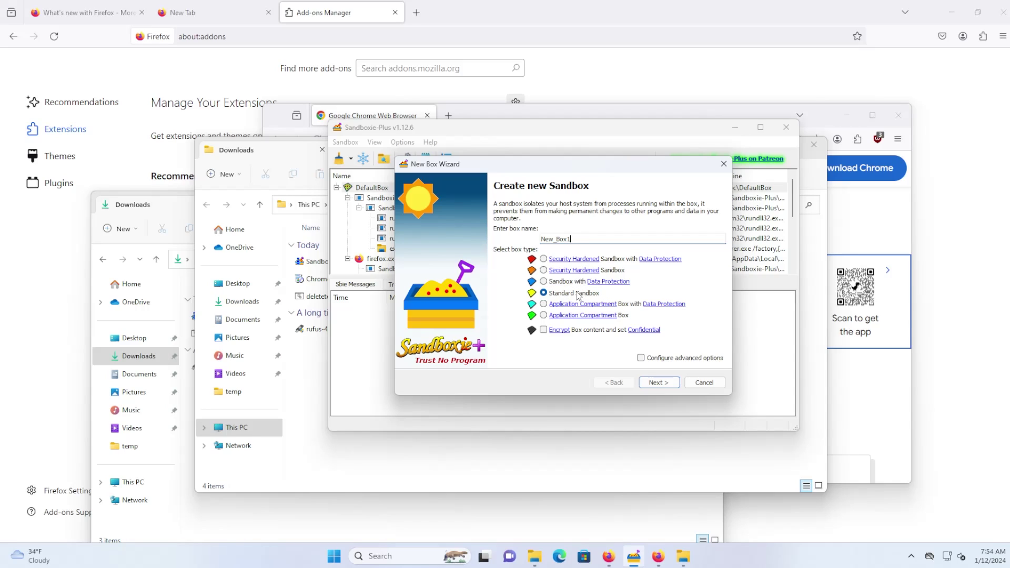
{"action": "left_click", "coordinate": [655, 384]}
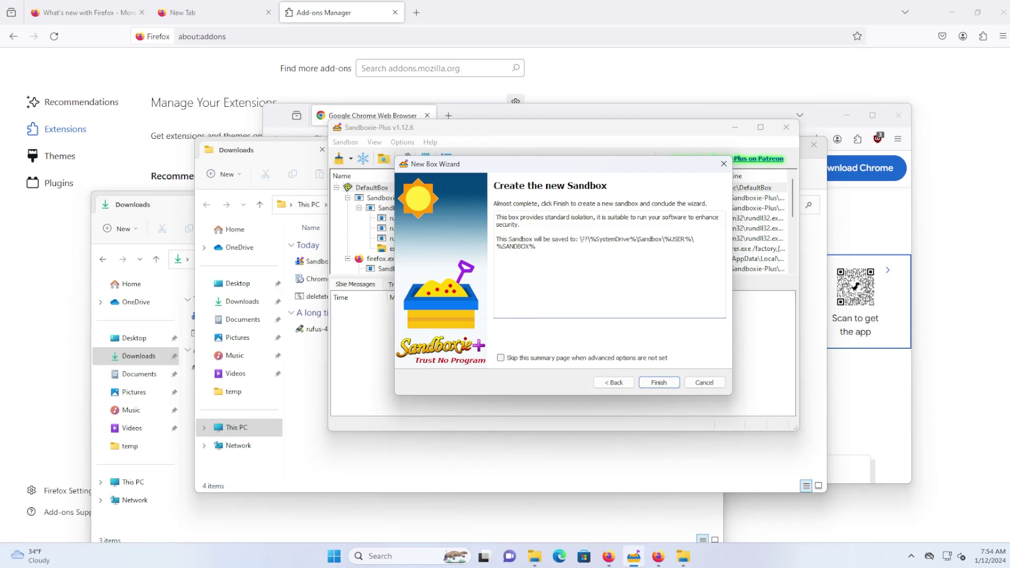
{"action": "left_click", "coordinate": [659, 383]}
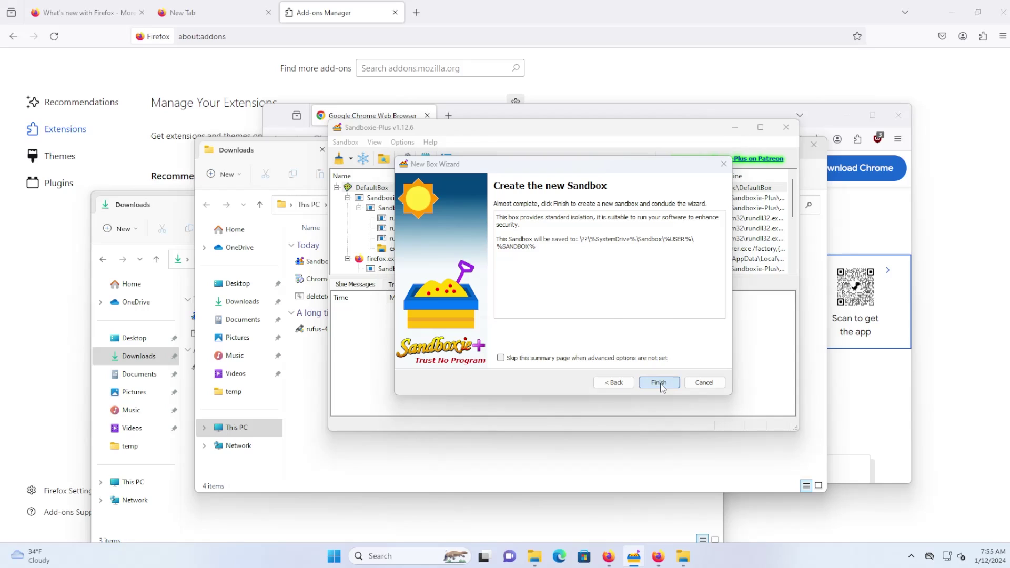
{"action": "left_click", "coordinate": [638, 315]}
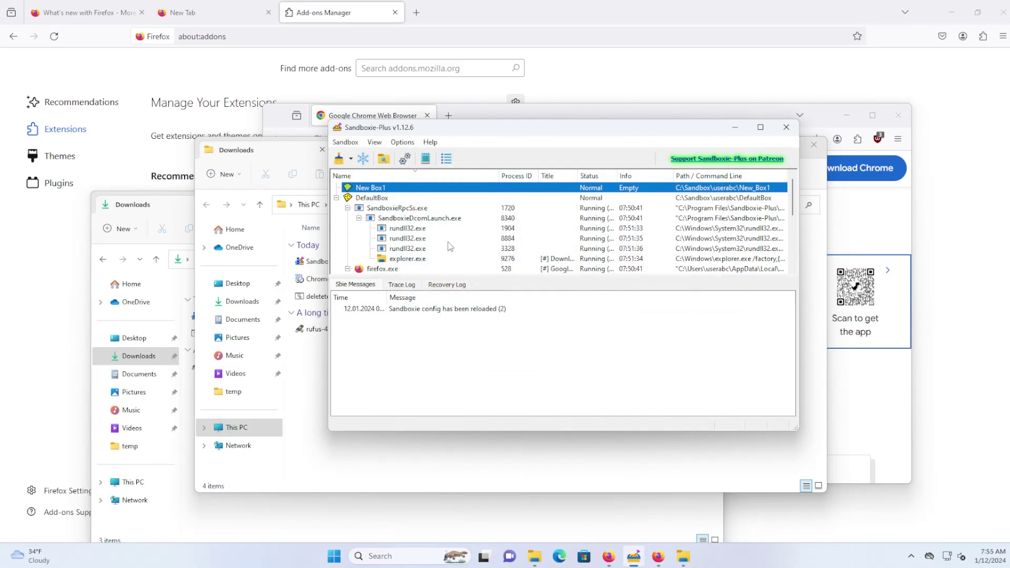
Bring up the context menu for the New_Box1 sandbox
{"action": "right_click", "coordinate": [377, 193]}
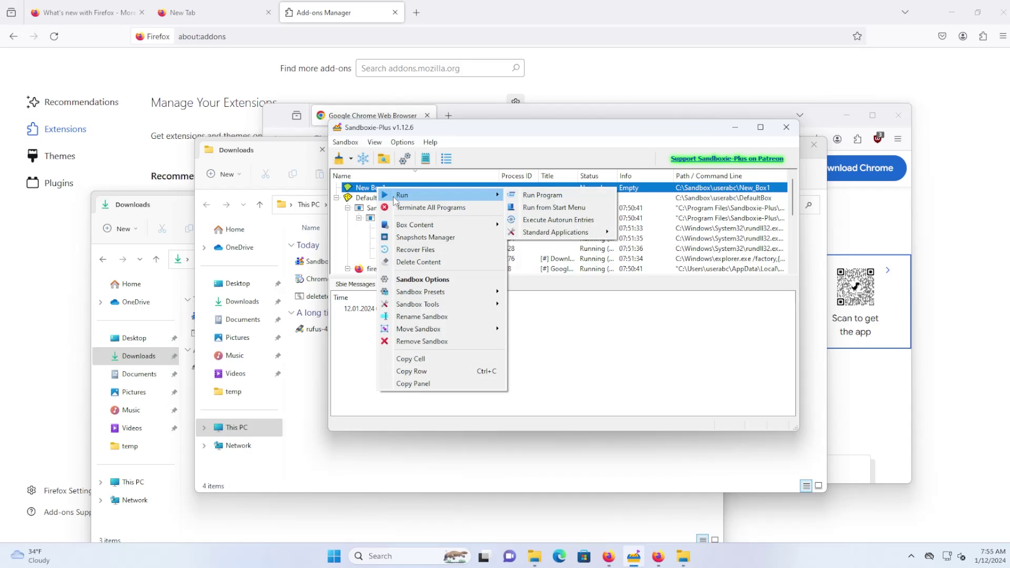